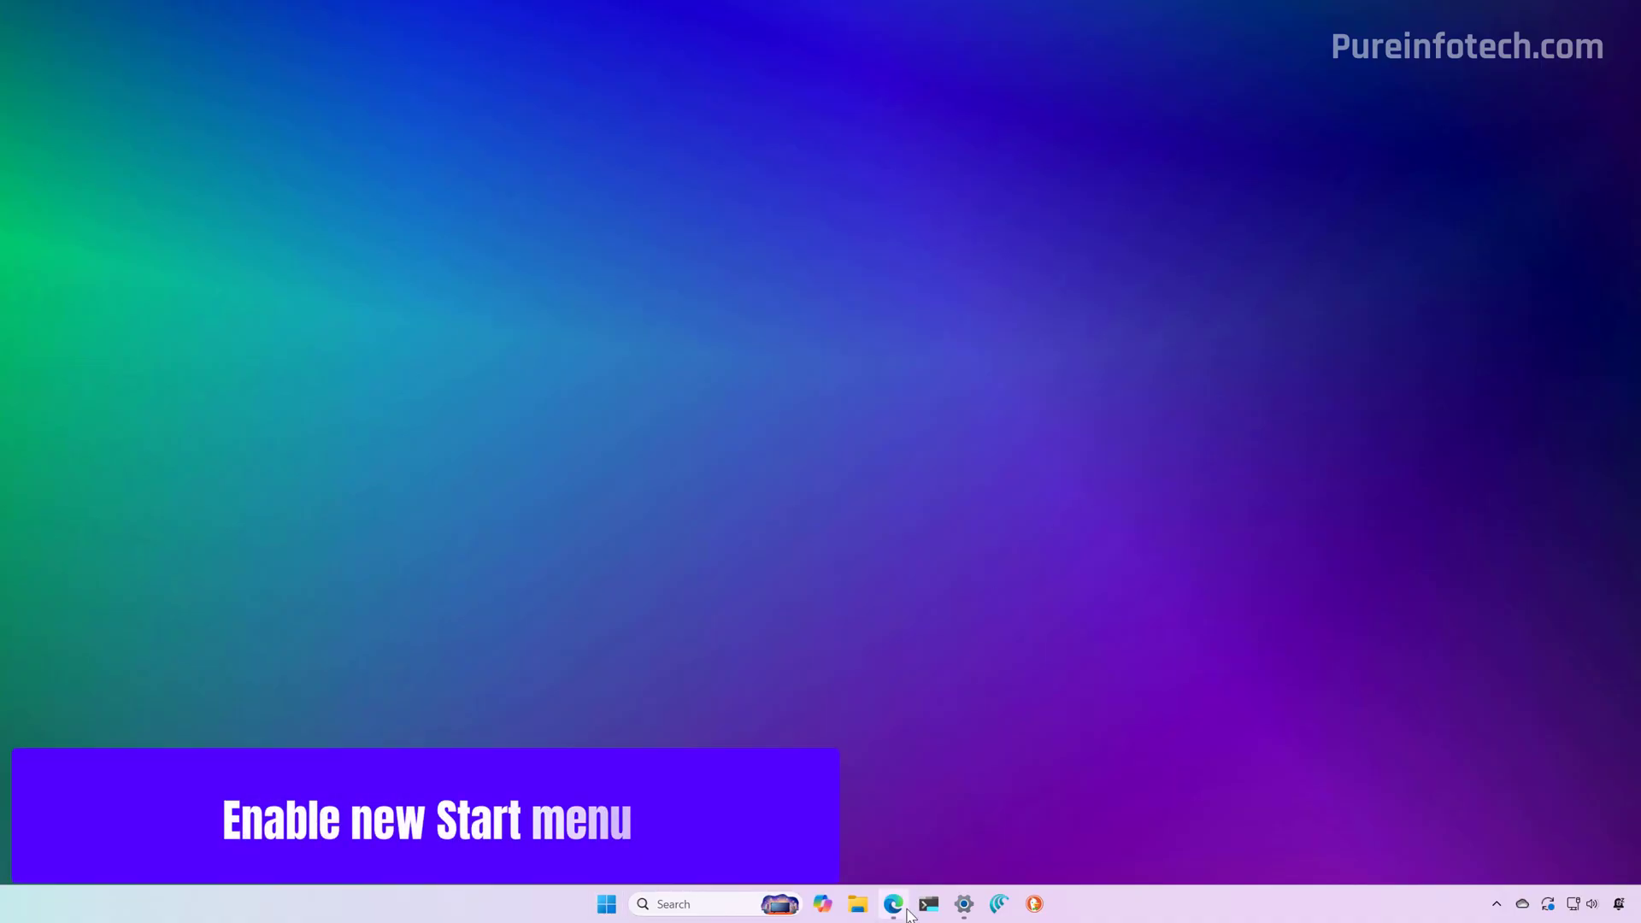
Step: Download ViVeTool-v0.3.4-IntelAmd.zip from the release Assets and save it to Downloads
mouse_move(893, 904)
left_click(916, 836)
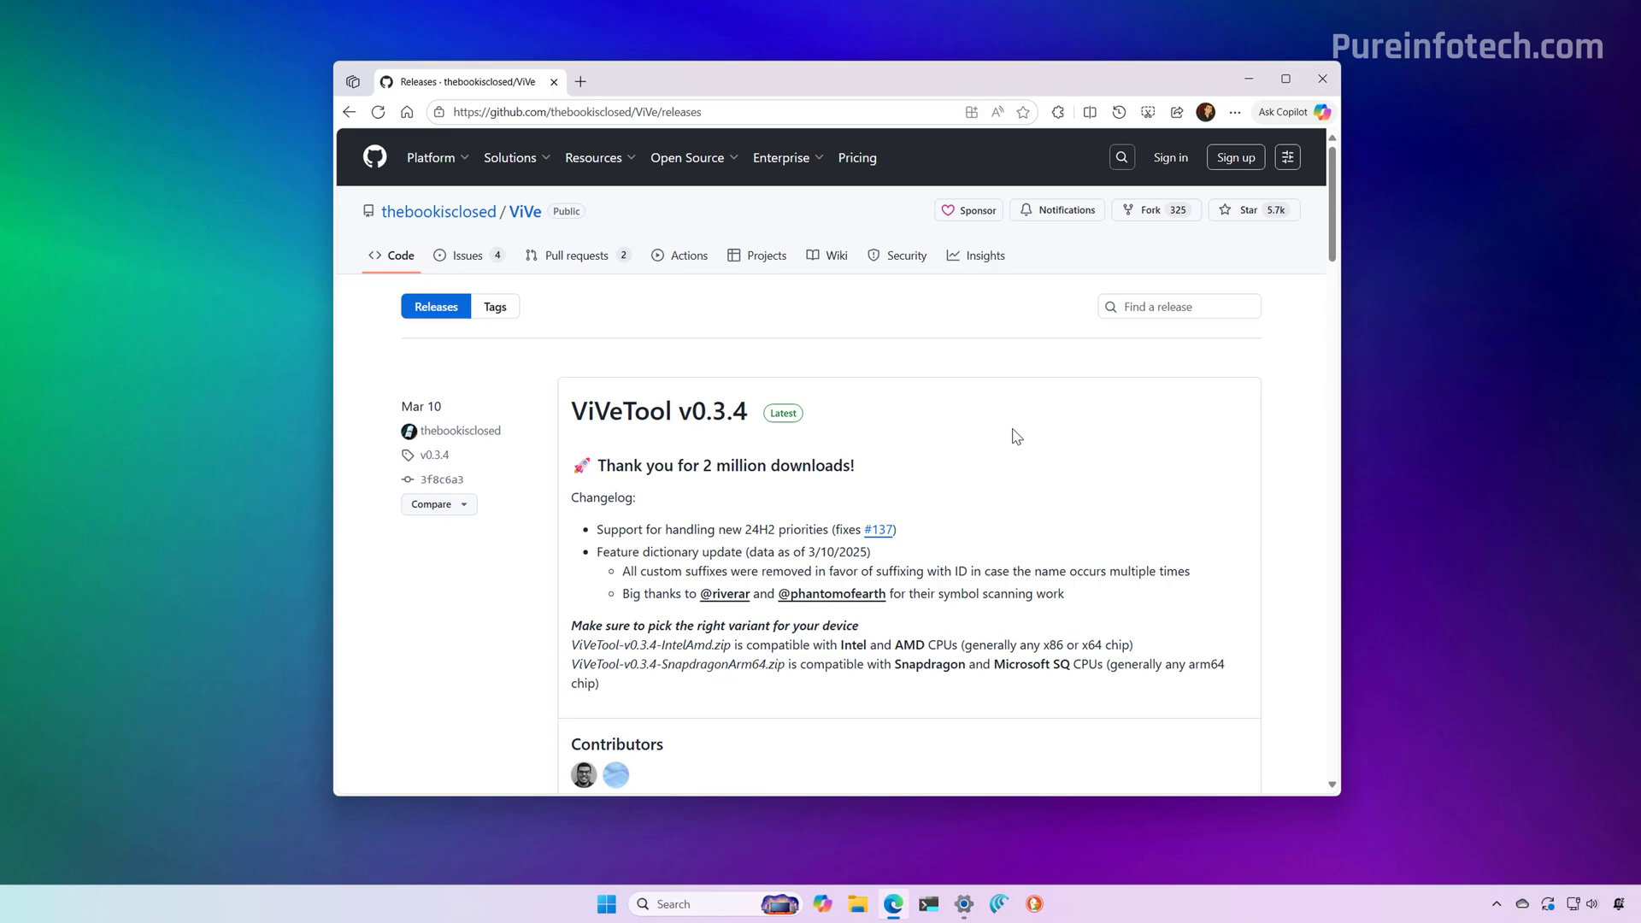
scroll(1016, 437, "down", 5)
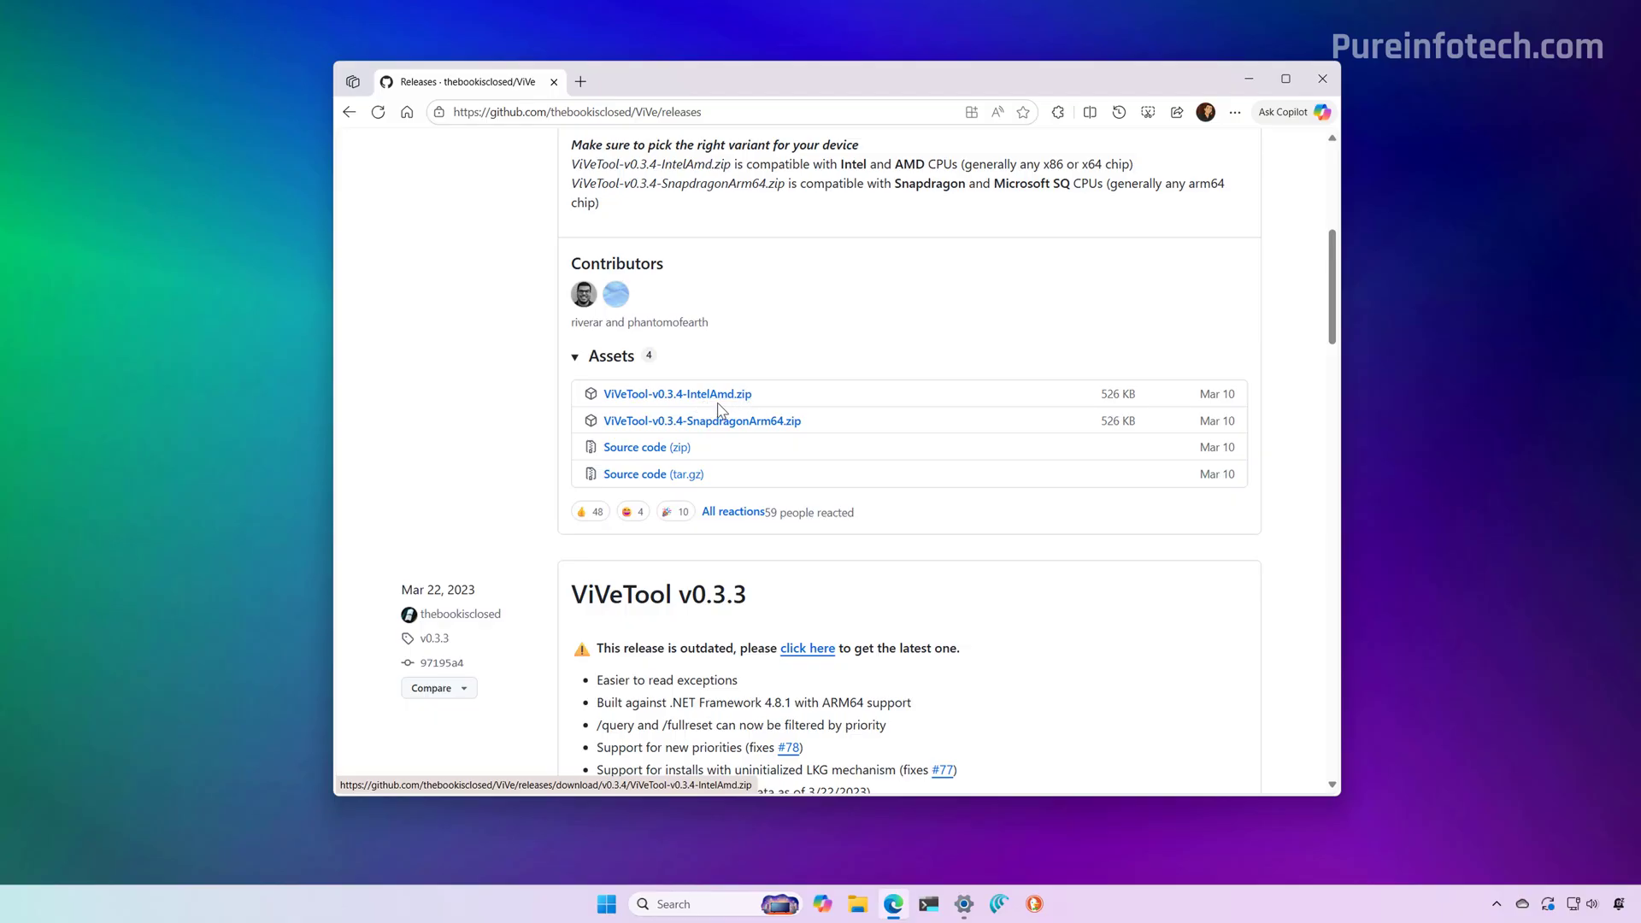
left_click(722, 404)
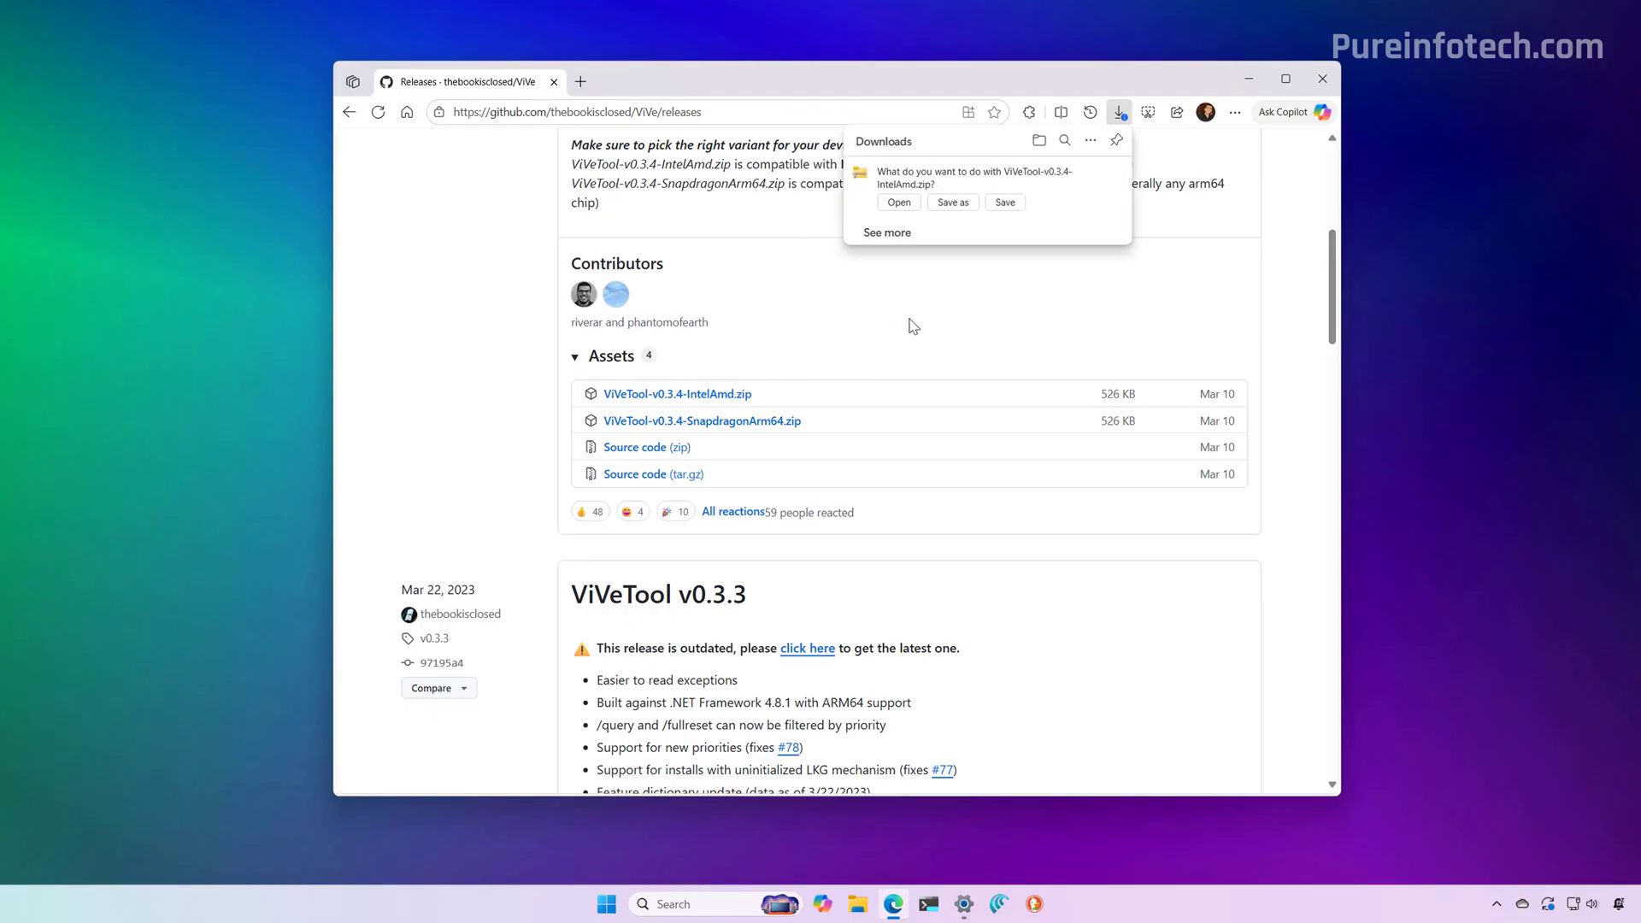
left_click(1002, 205)
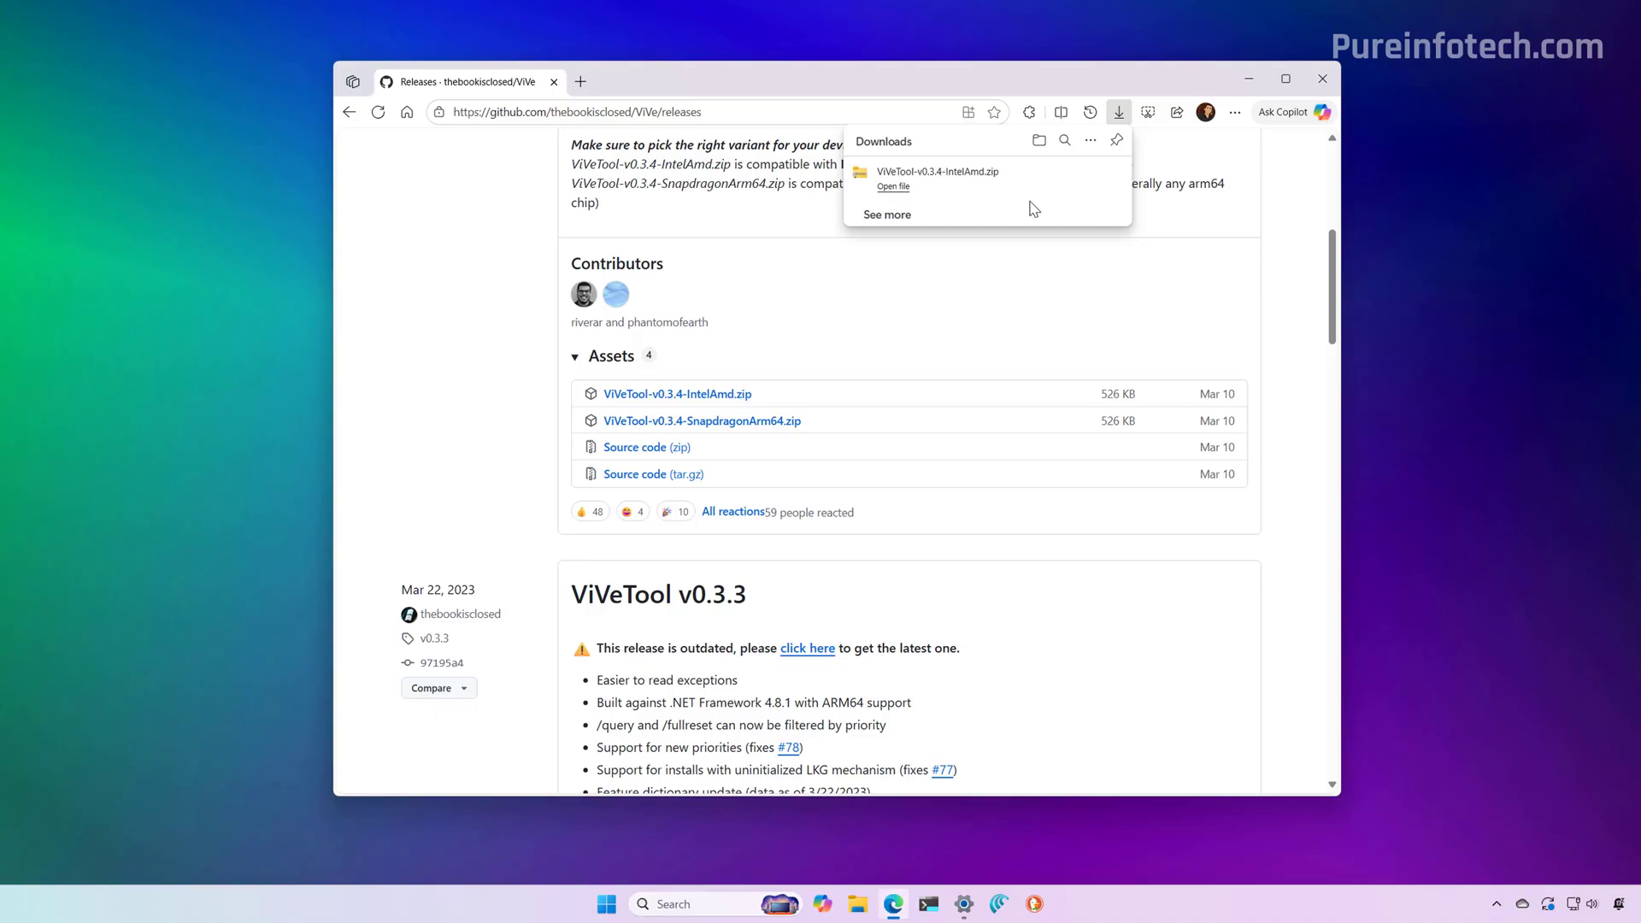
Step: Extract the downloaded zip into a ViVeTool-v0.3.4-IntelAmd folder in Downloads
left_click(1089, 175)
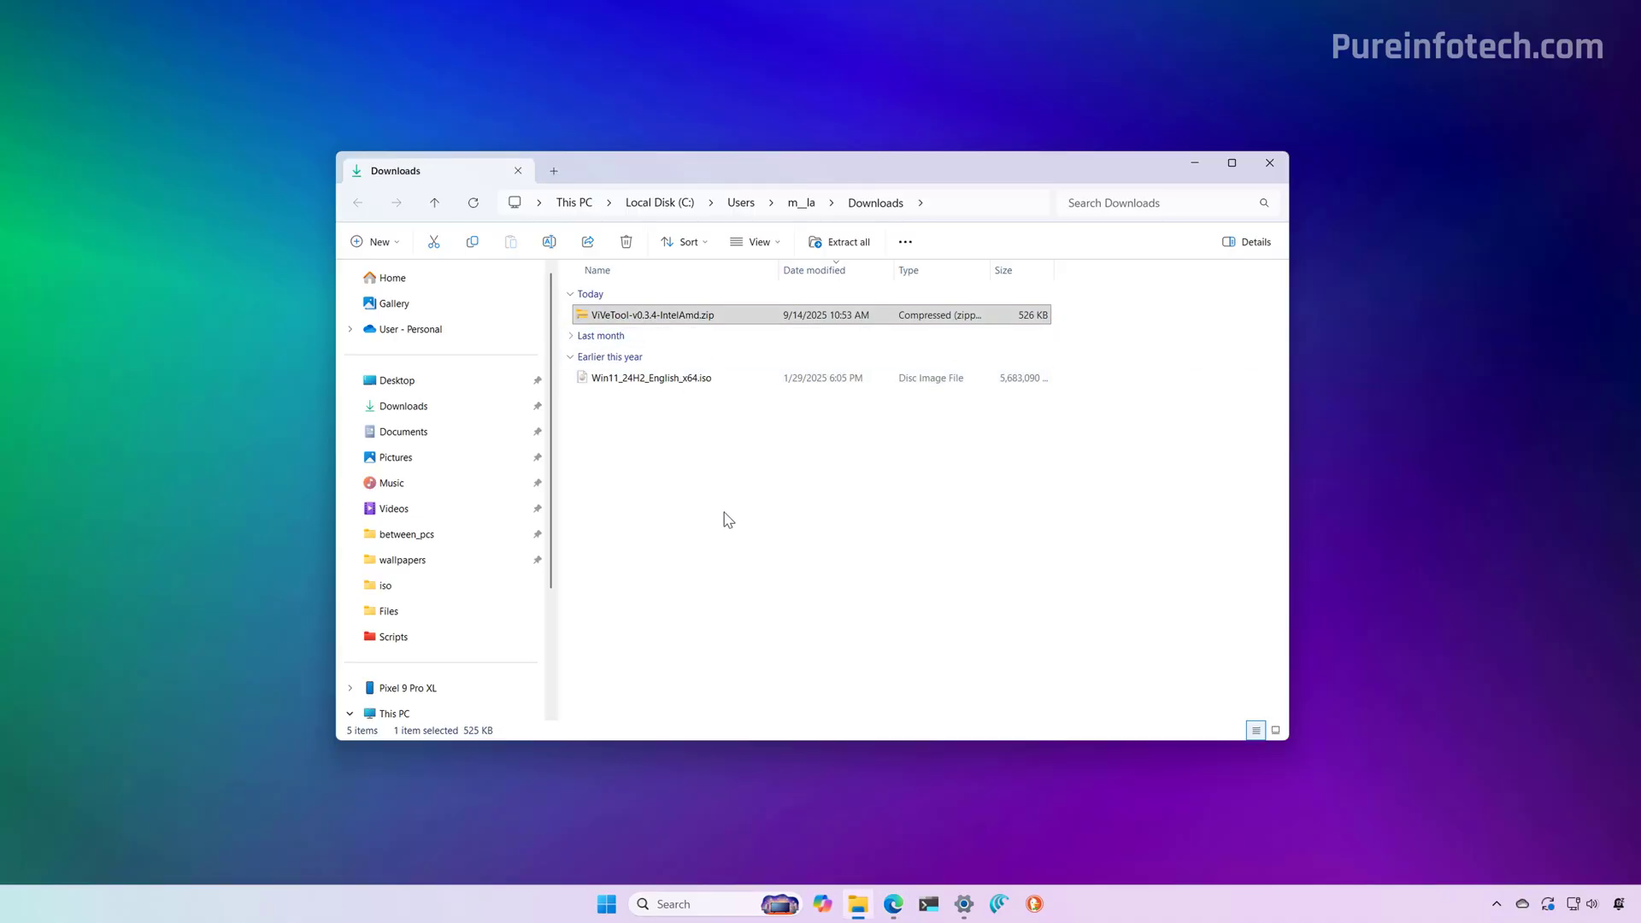
left_click(851, 243)
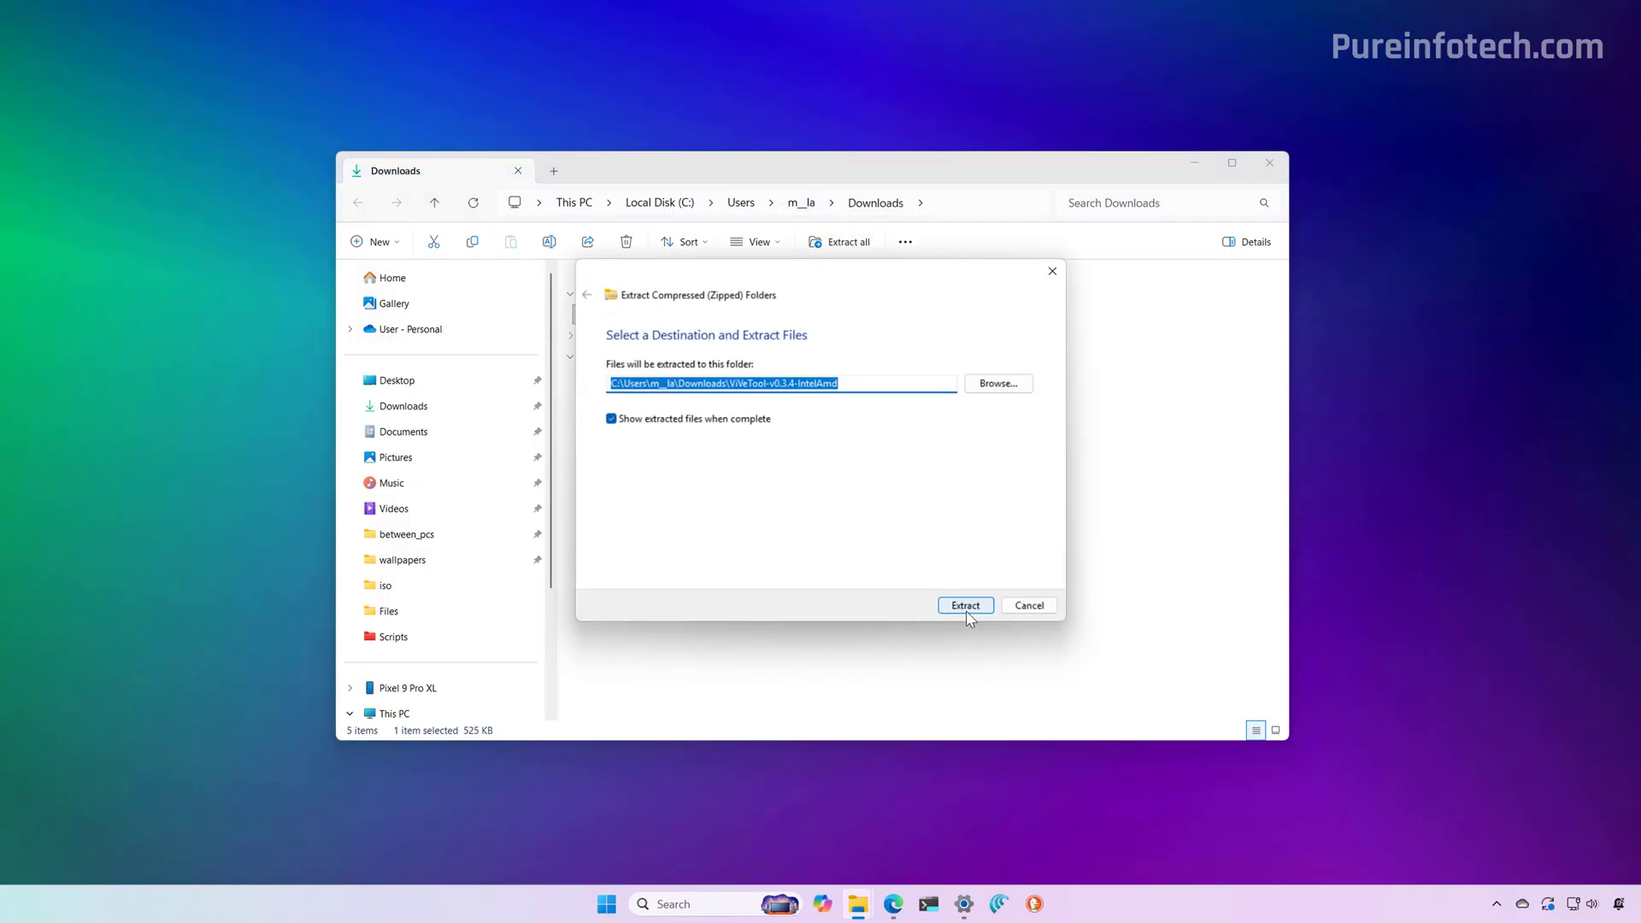
left_click(969, 608)
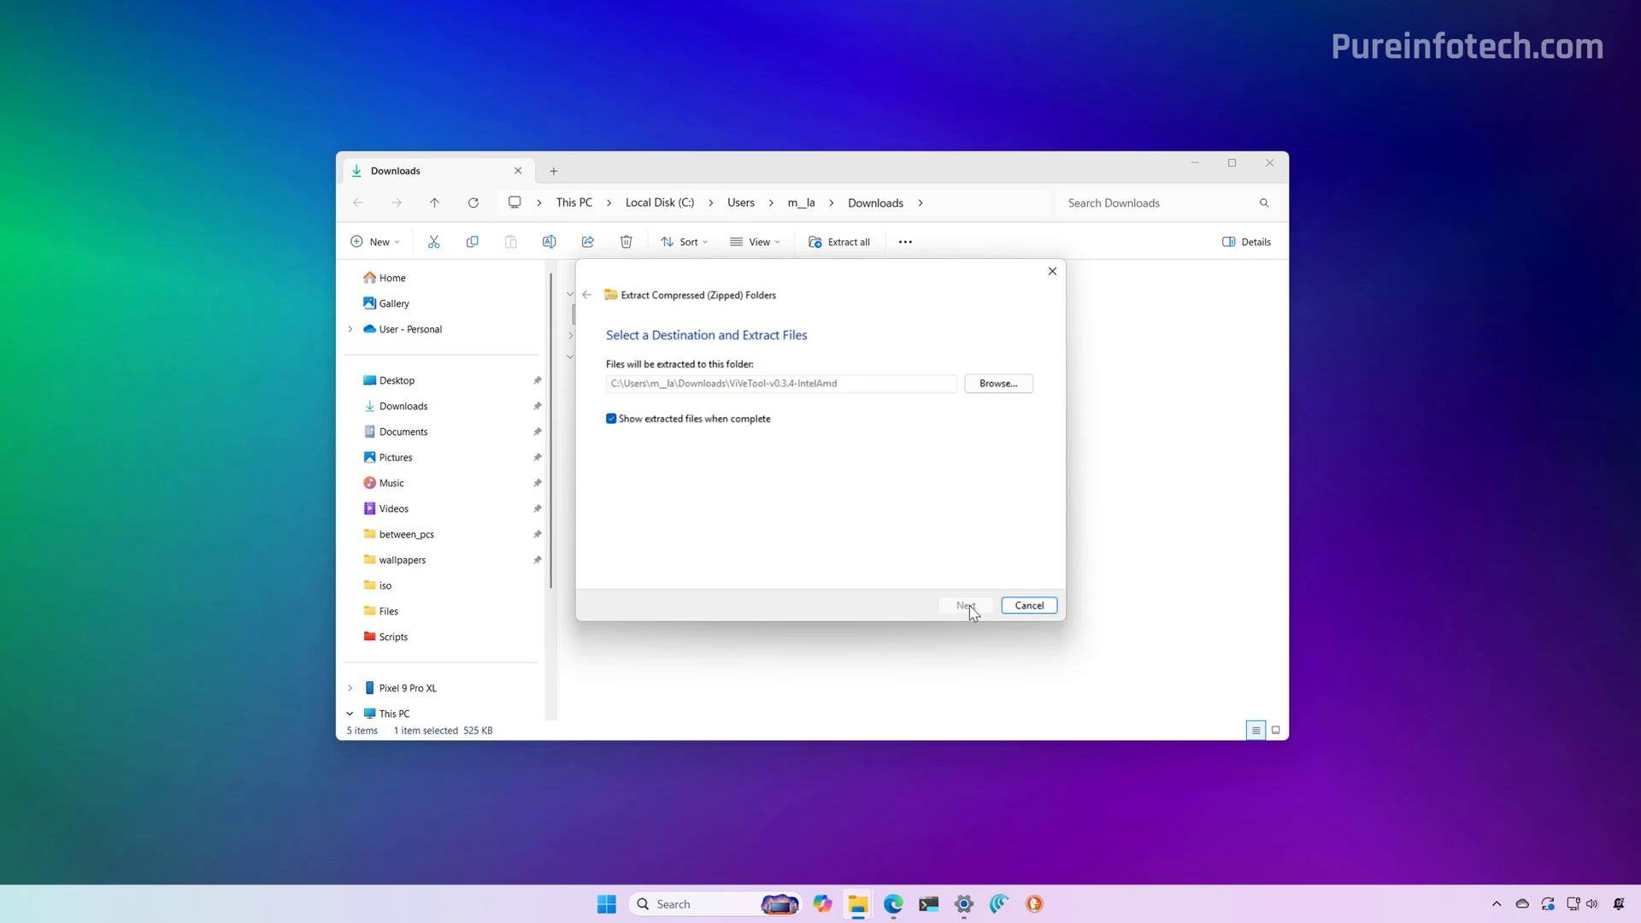
Step: Copy the extracted ViVeTool folder's full path from the address bar
left_click(889, 221)
right_click(722, 218)
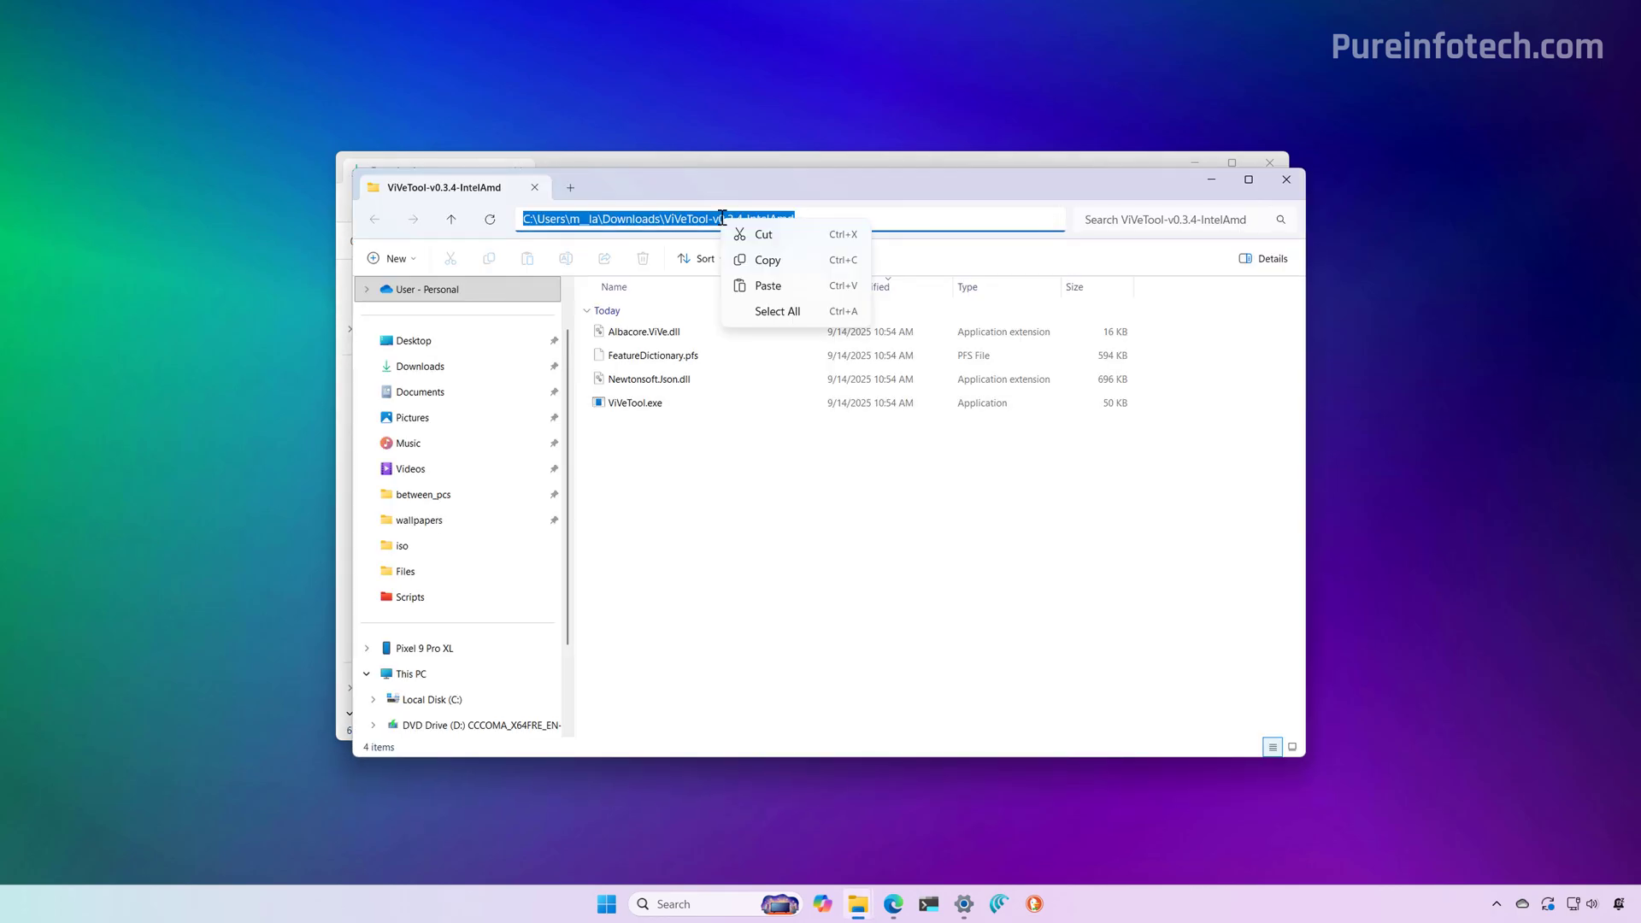
left_click(779, 270)
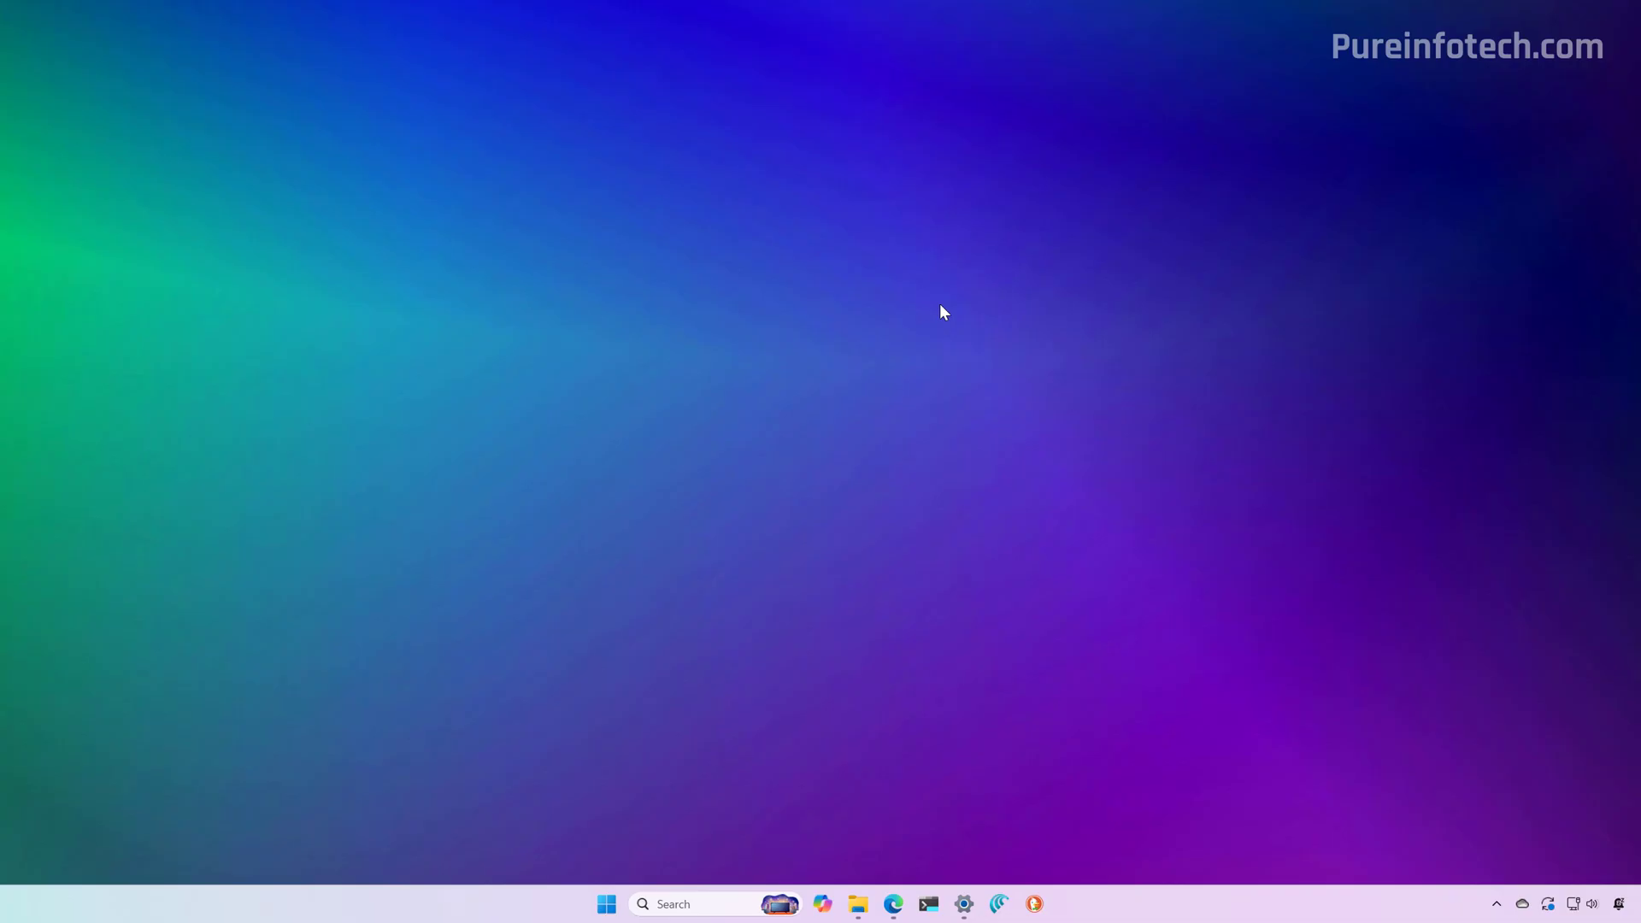
Step: Search 'ter' and launch Terminal Preview as administrator, approving the UAC prompt
key("super+s")
type("ter")
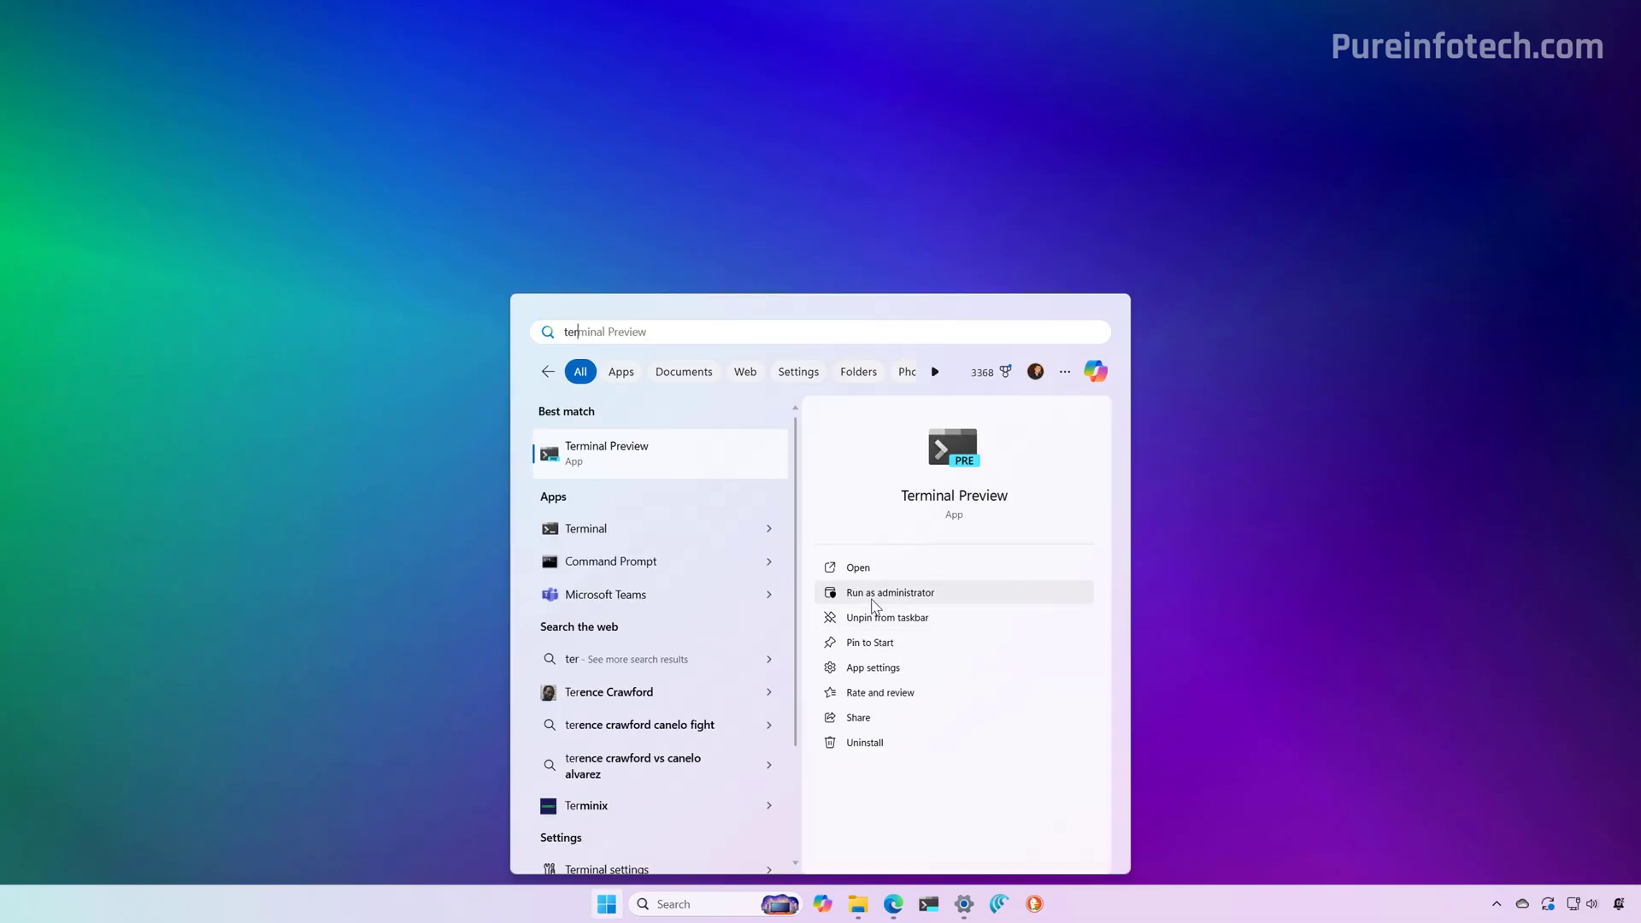
left_click(878, 595)
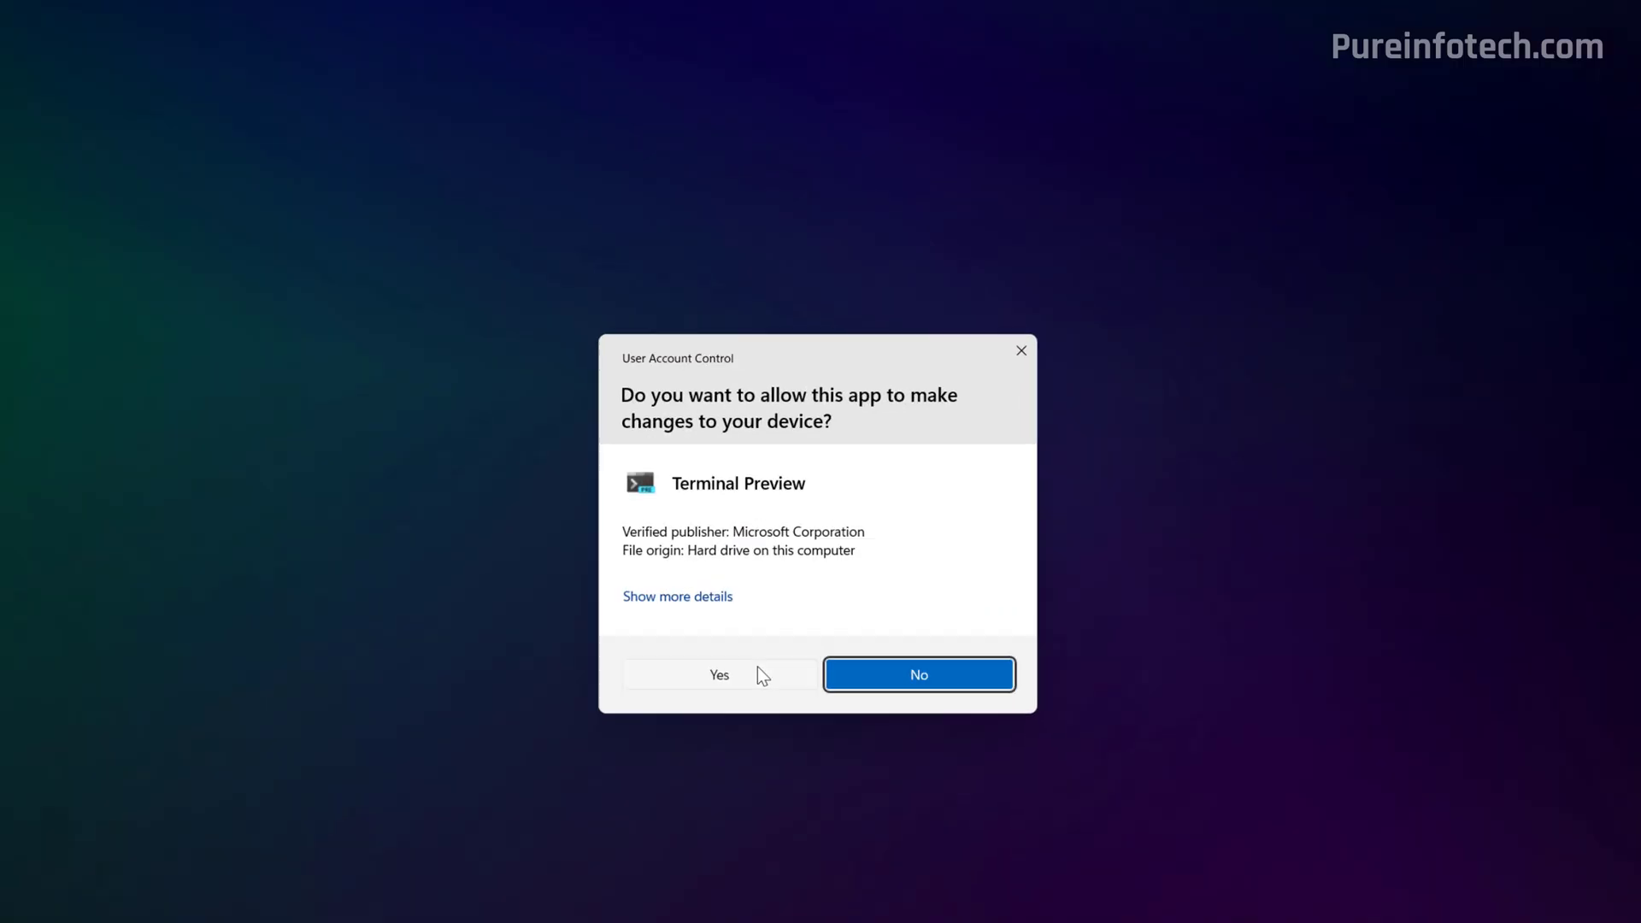
left_click(763, 676)
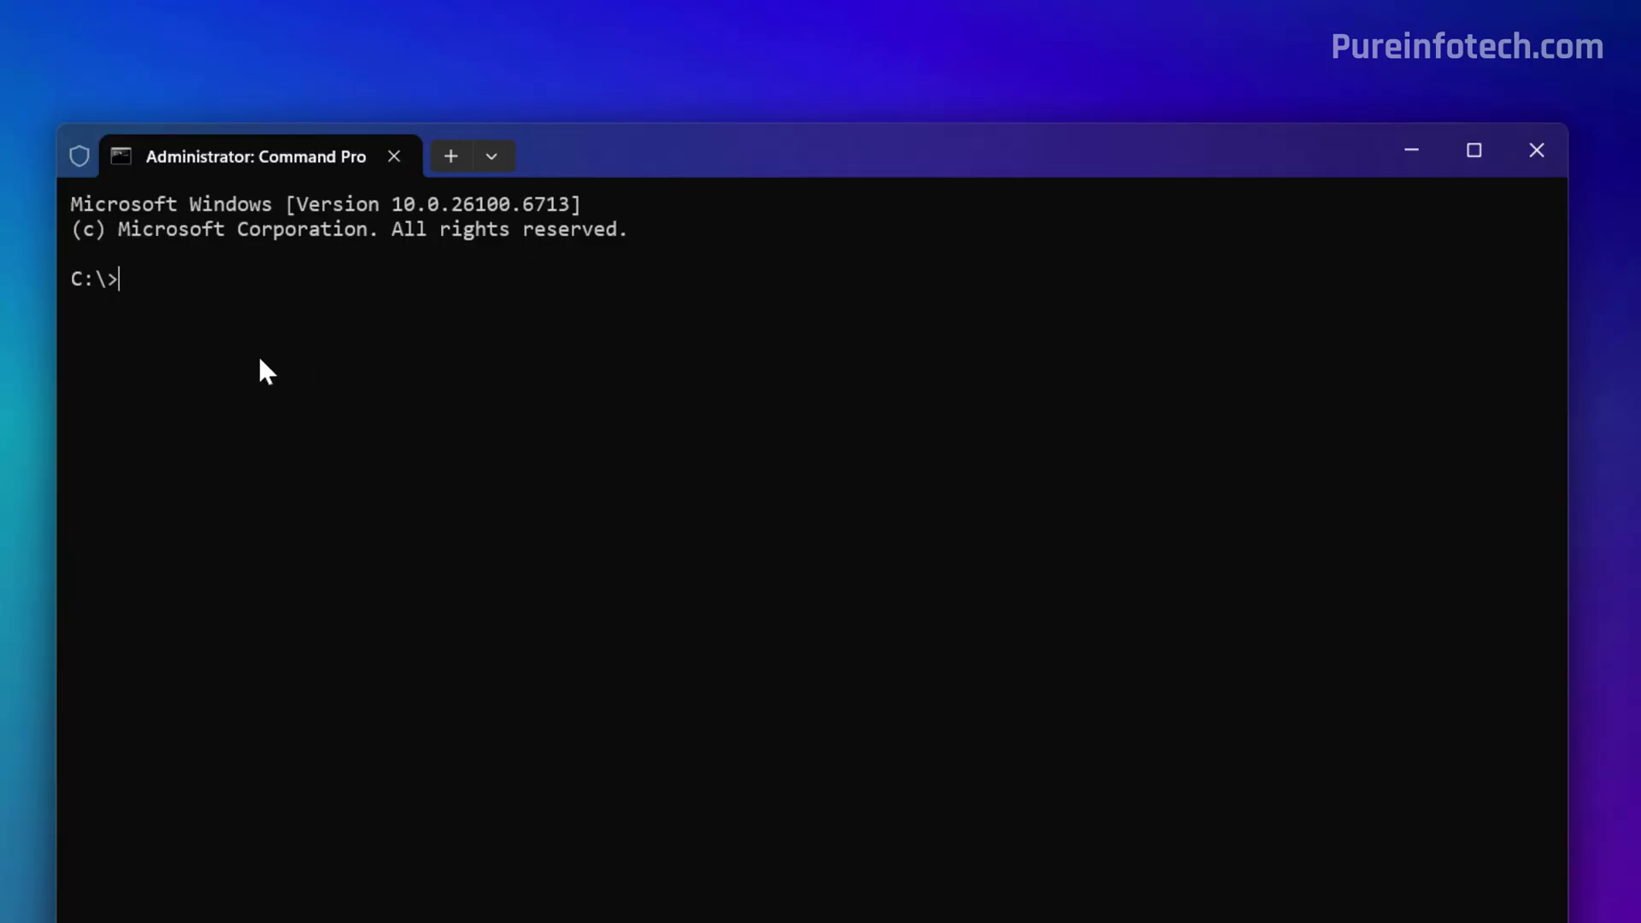
Step: Run cd with the pasted ViVeTool-v0.3.4-IntelAmd folder path in quotes
left_click(492, 157)
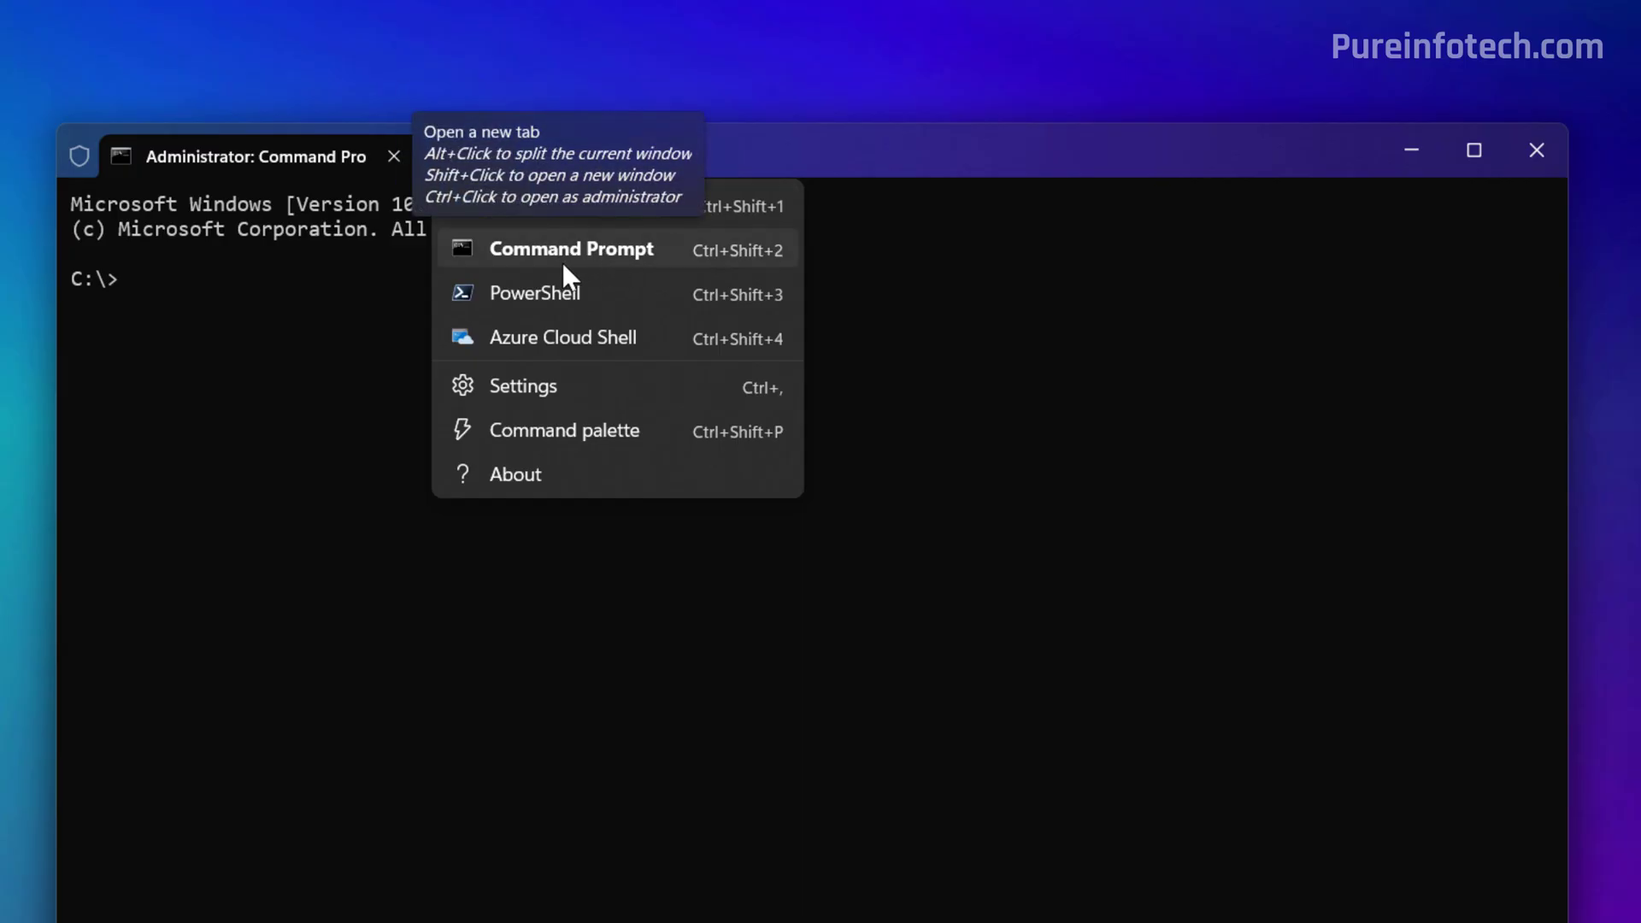
left_click(308, 383)
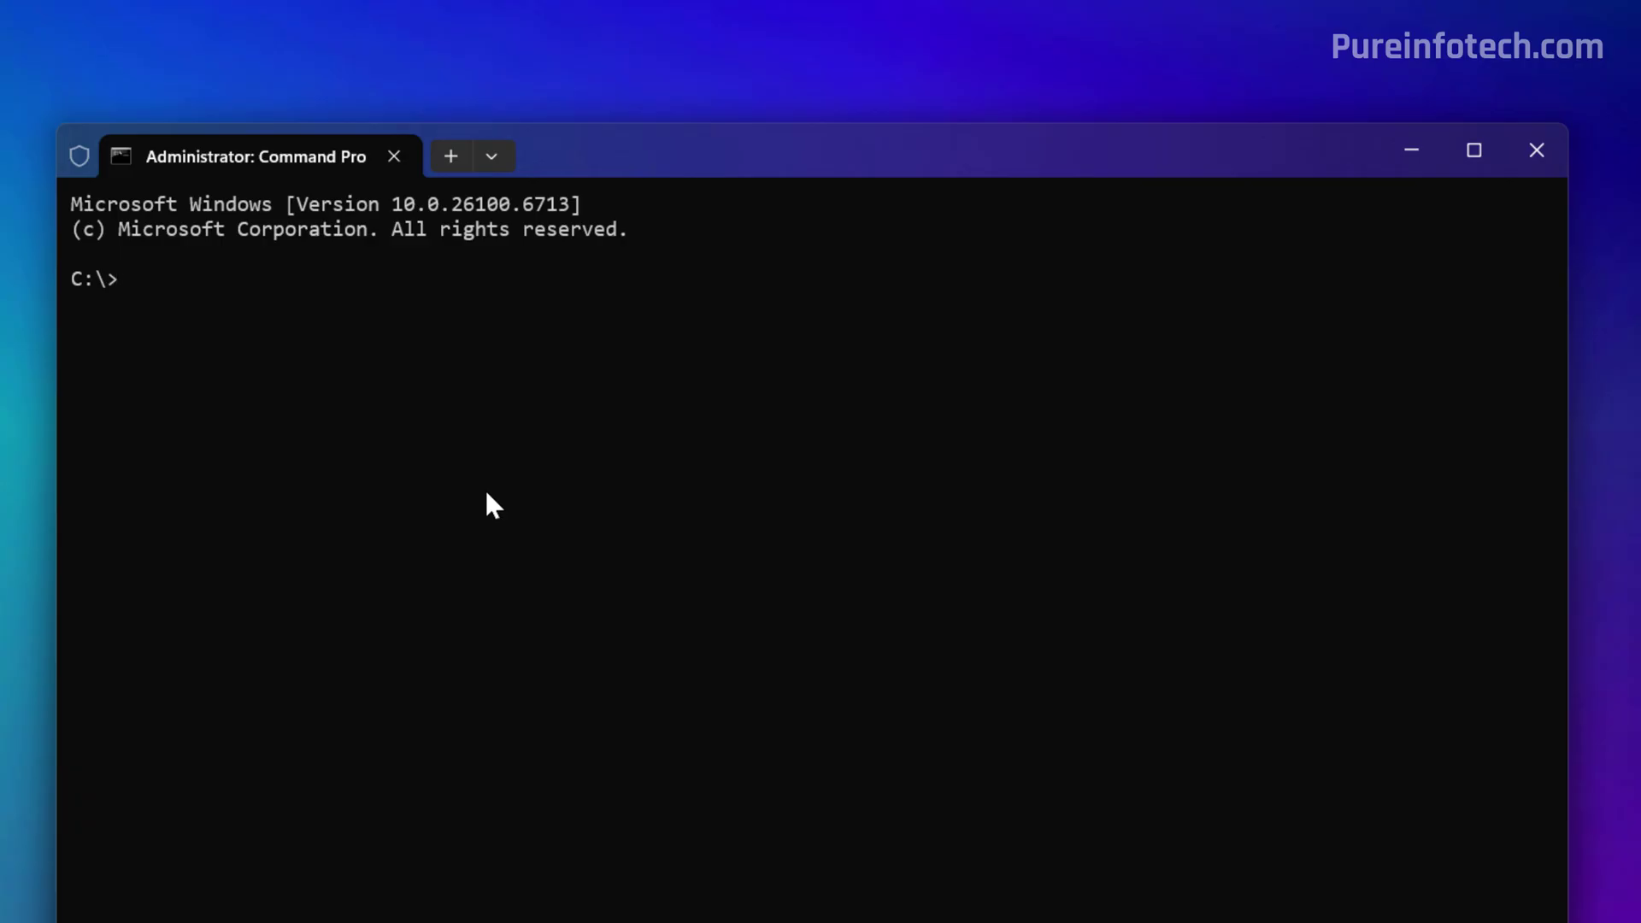
type("cd \"\"")
key("ctrl+v")
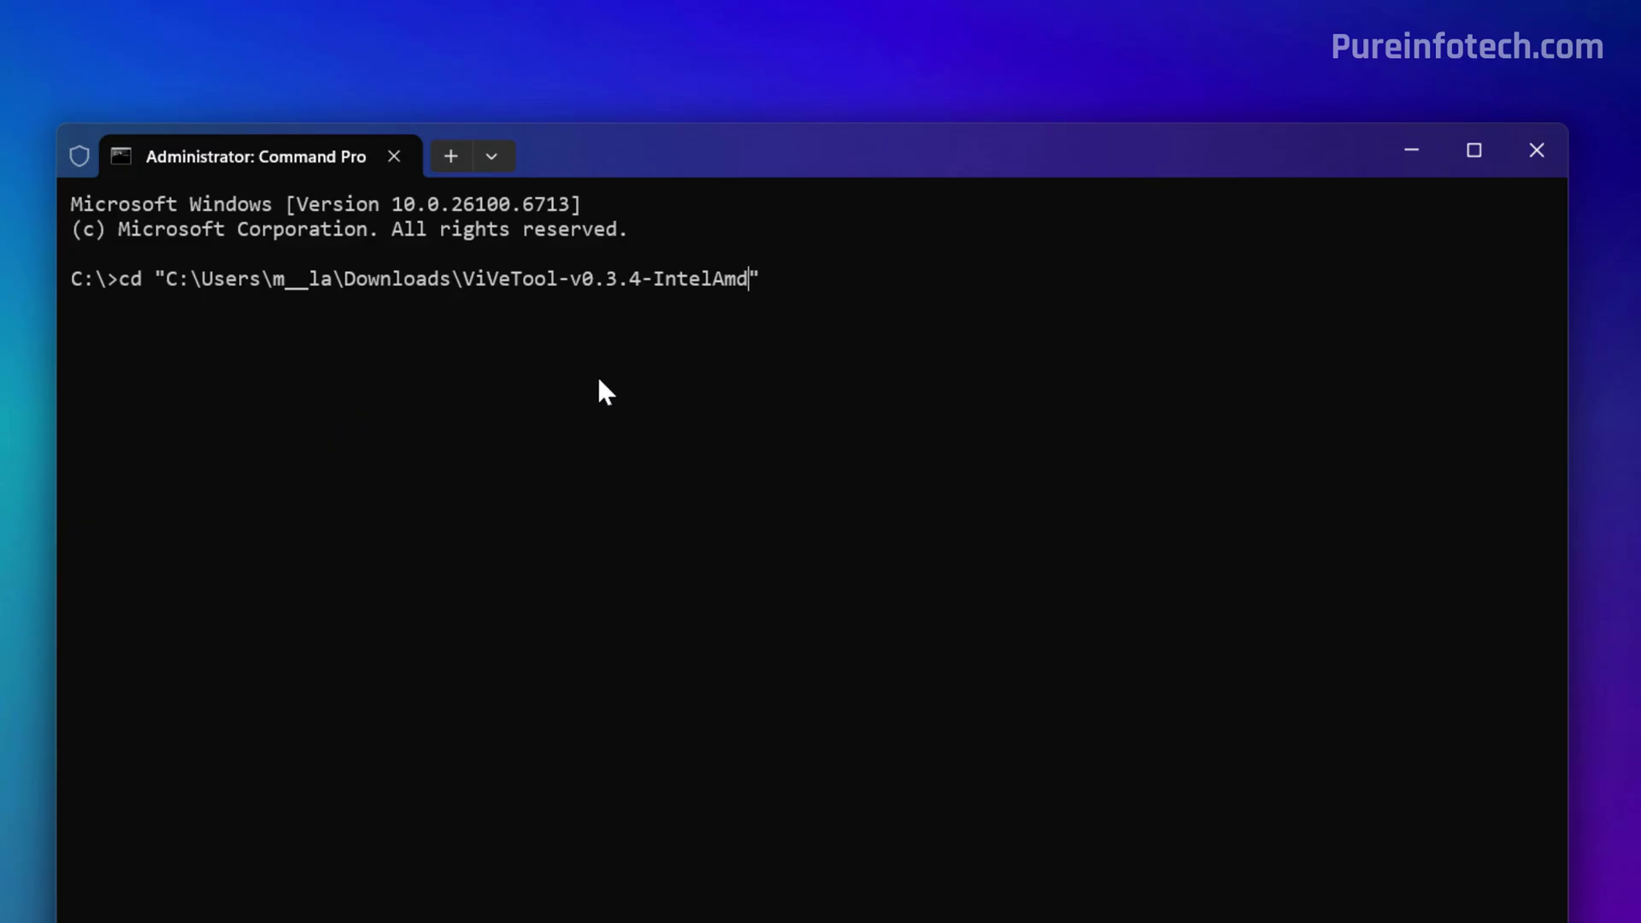
key("Return")
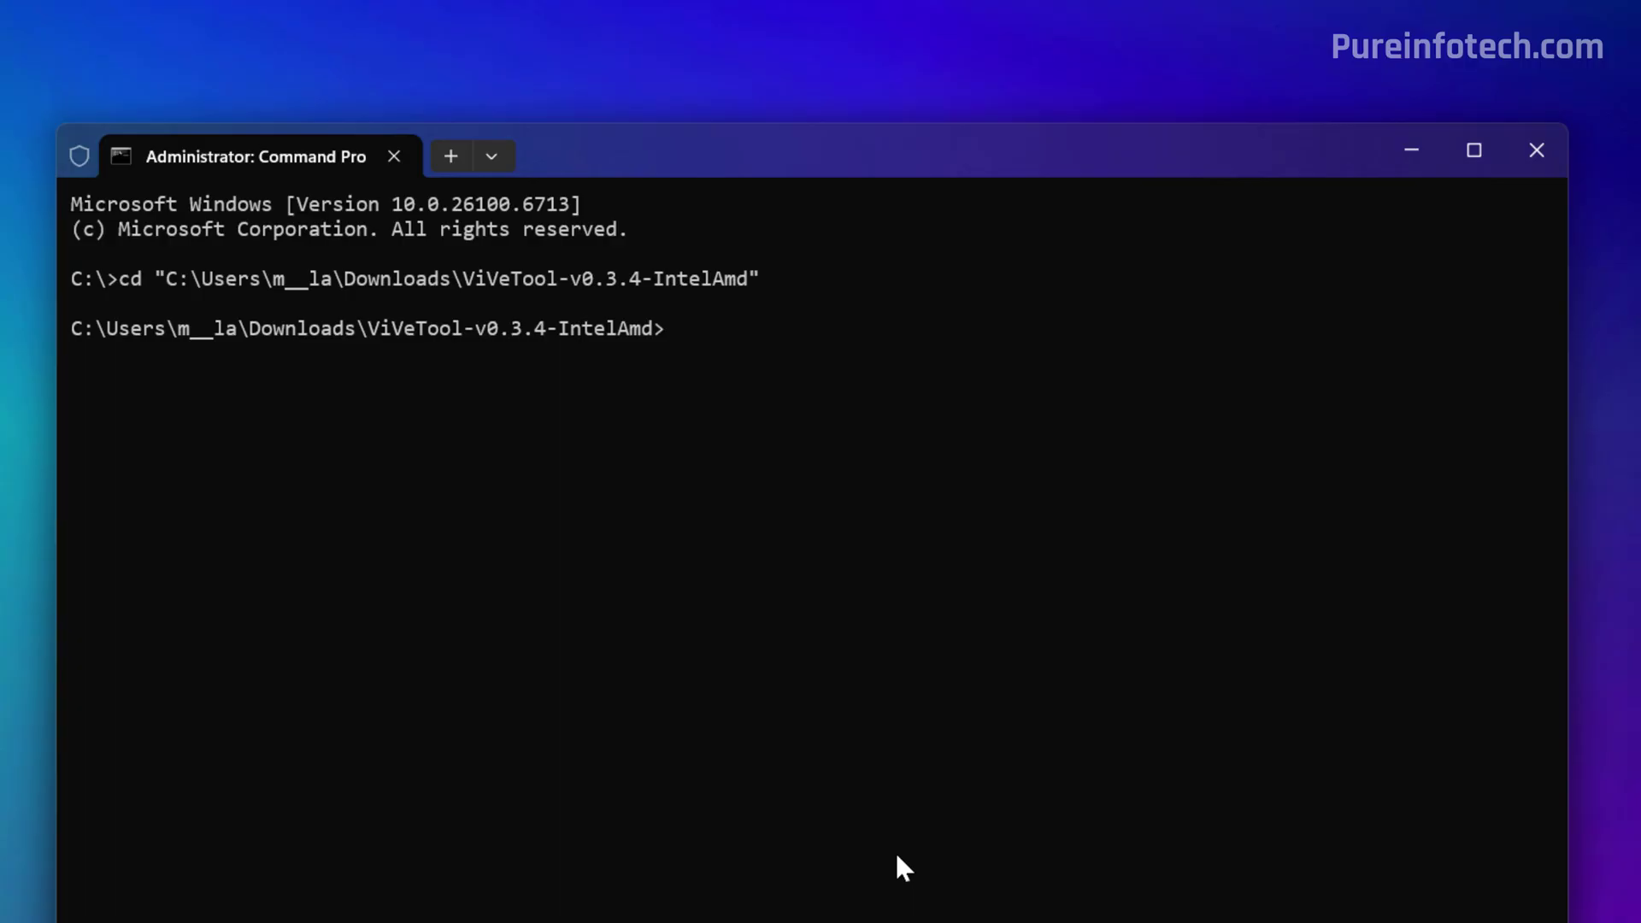
Step: Run vivetool /enable /id:47205210, then open Start to view the new layout
type("vivetool /enable /id:47205210")
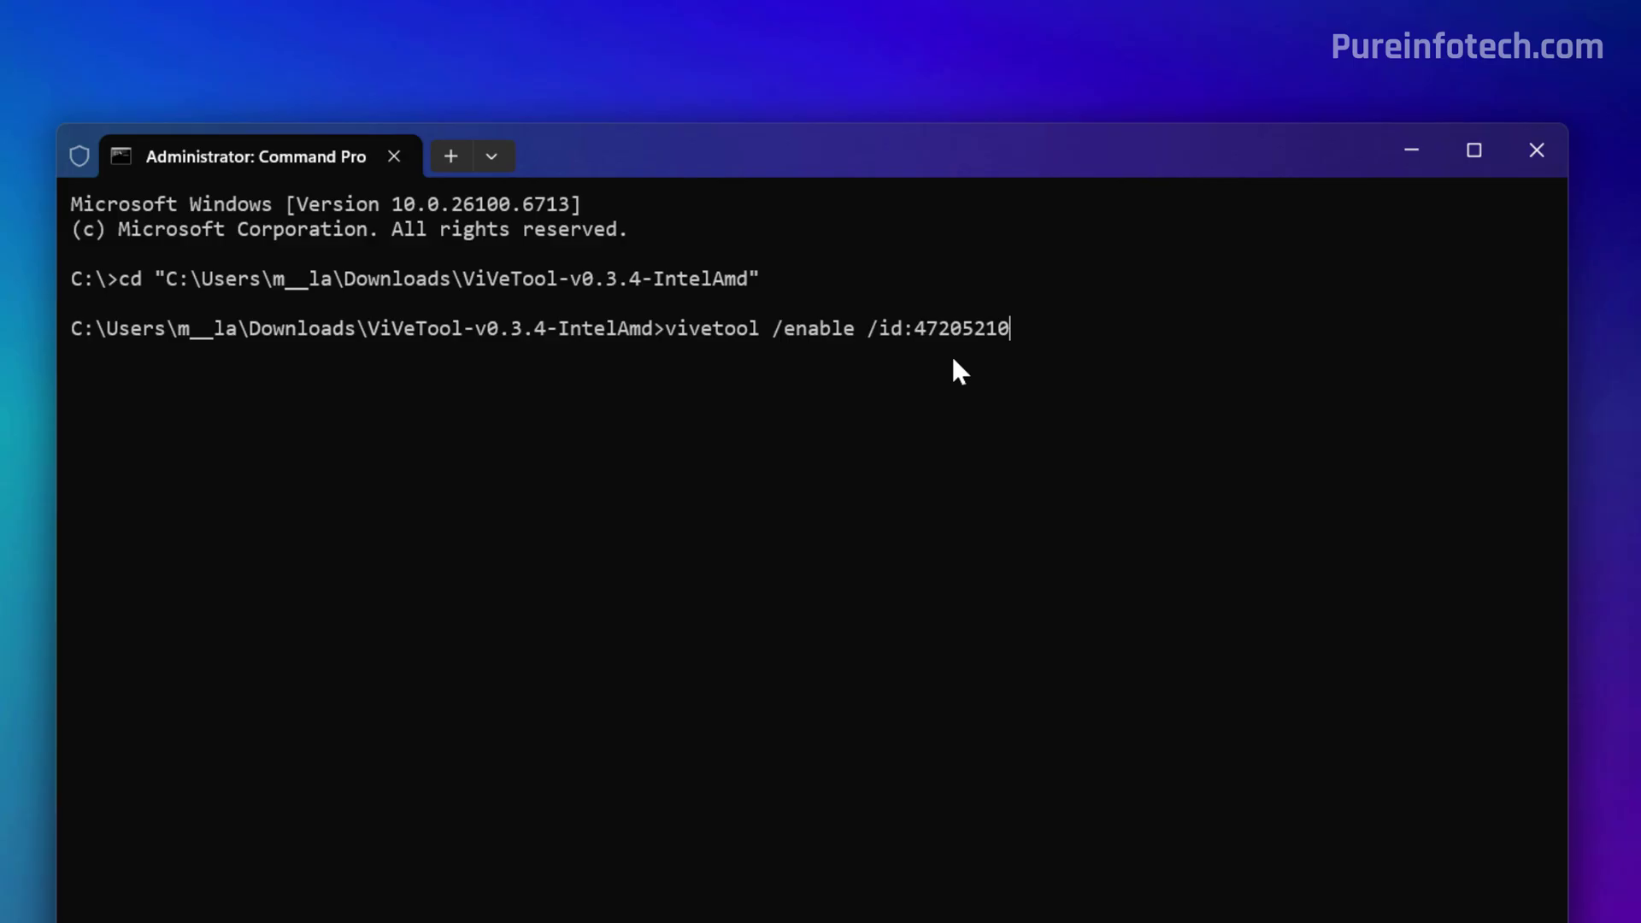
key("Return")
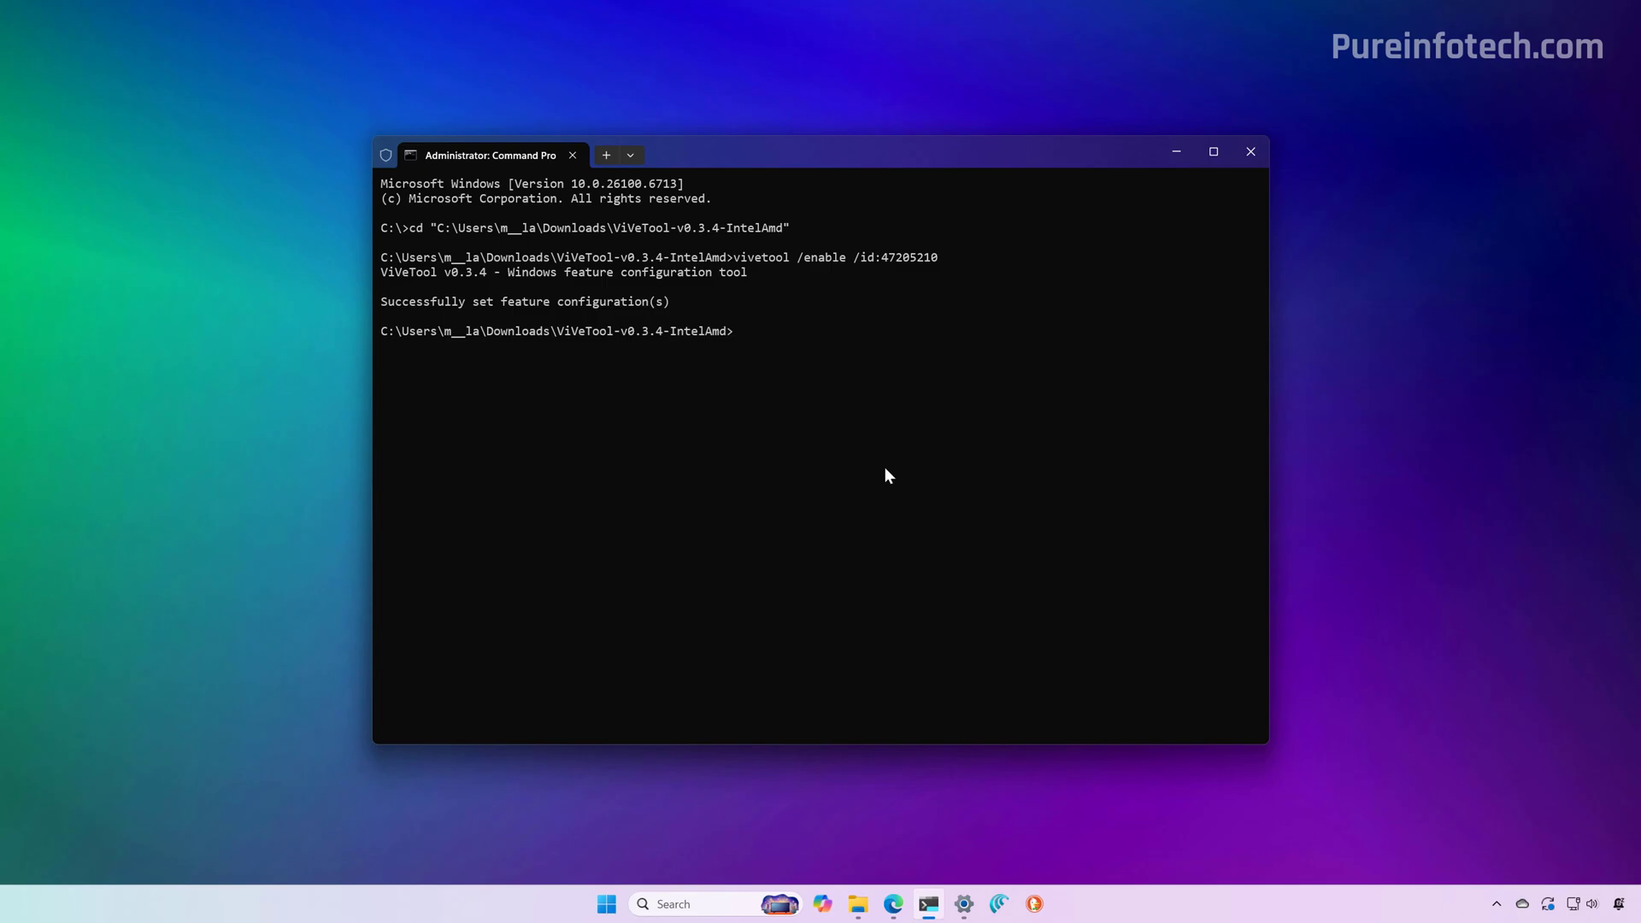
key("super")
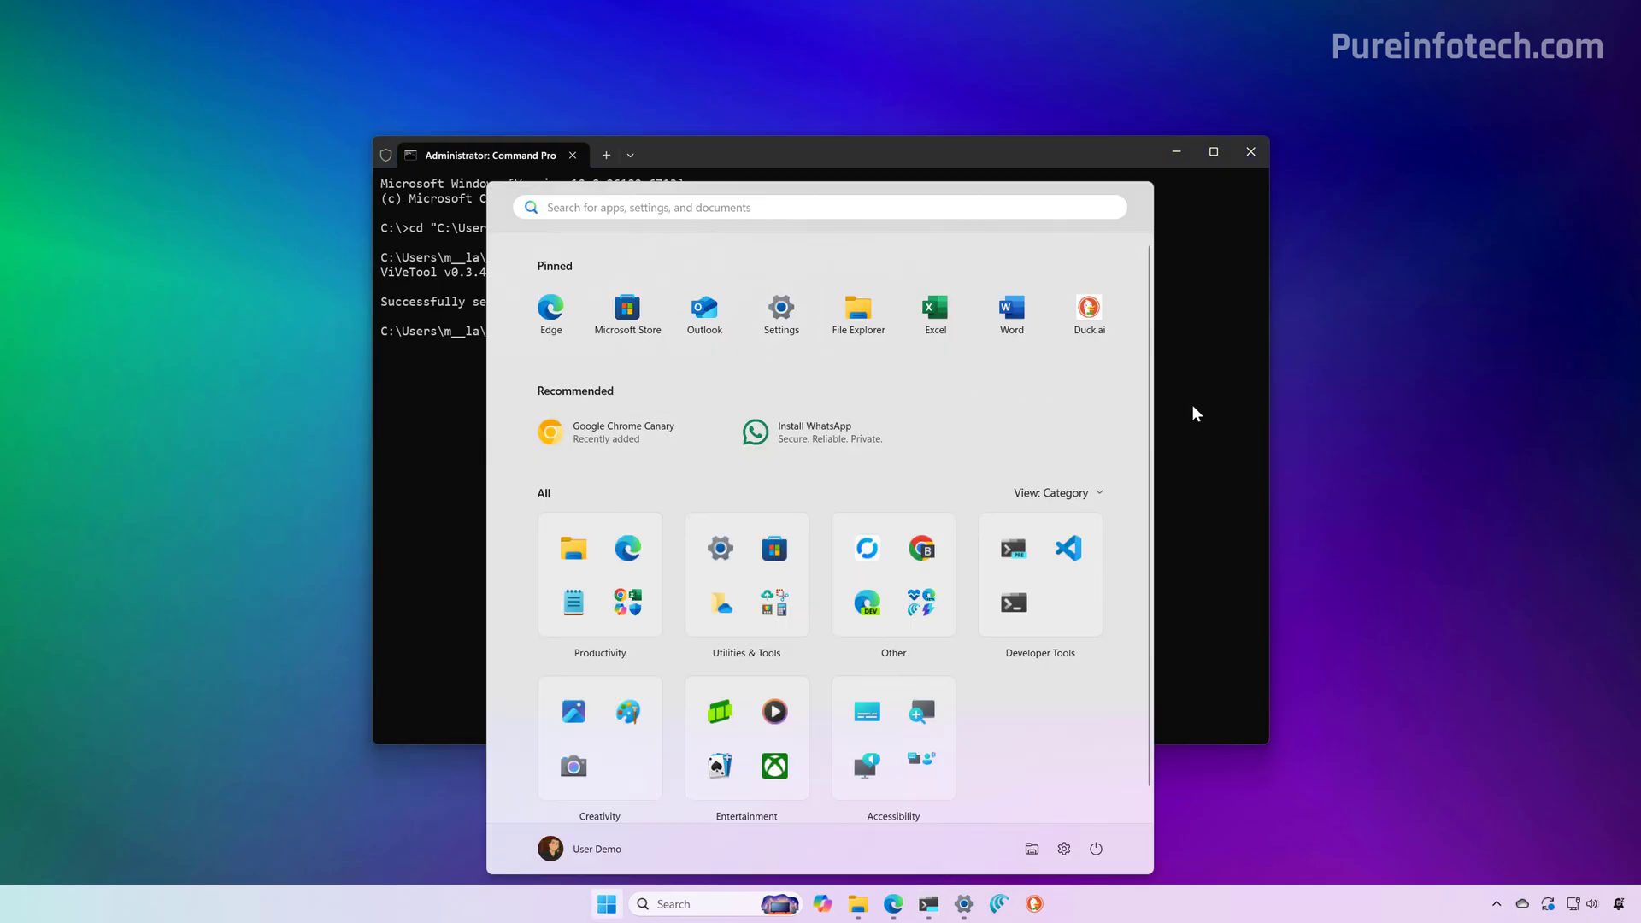
Step: Close the new Start menu to reveal the Command Prompt's success message
key("super")
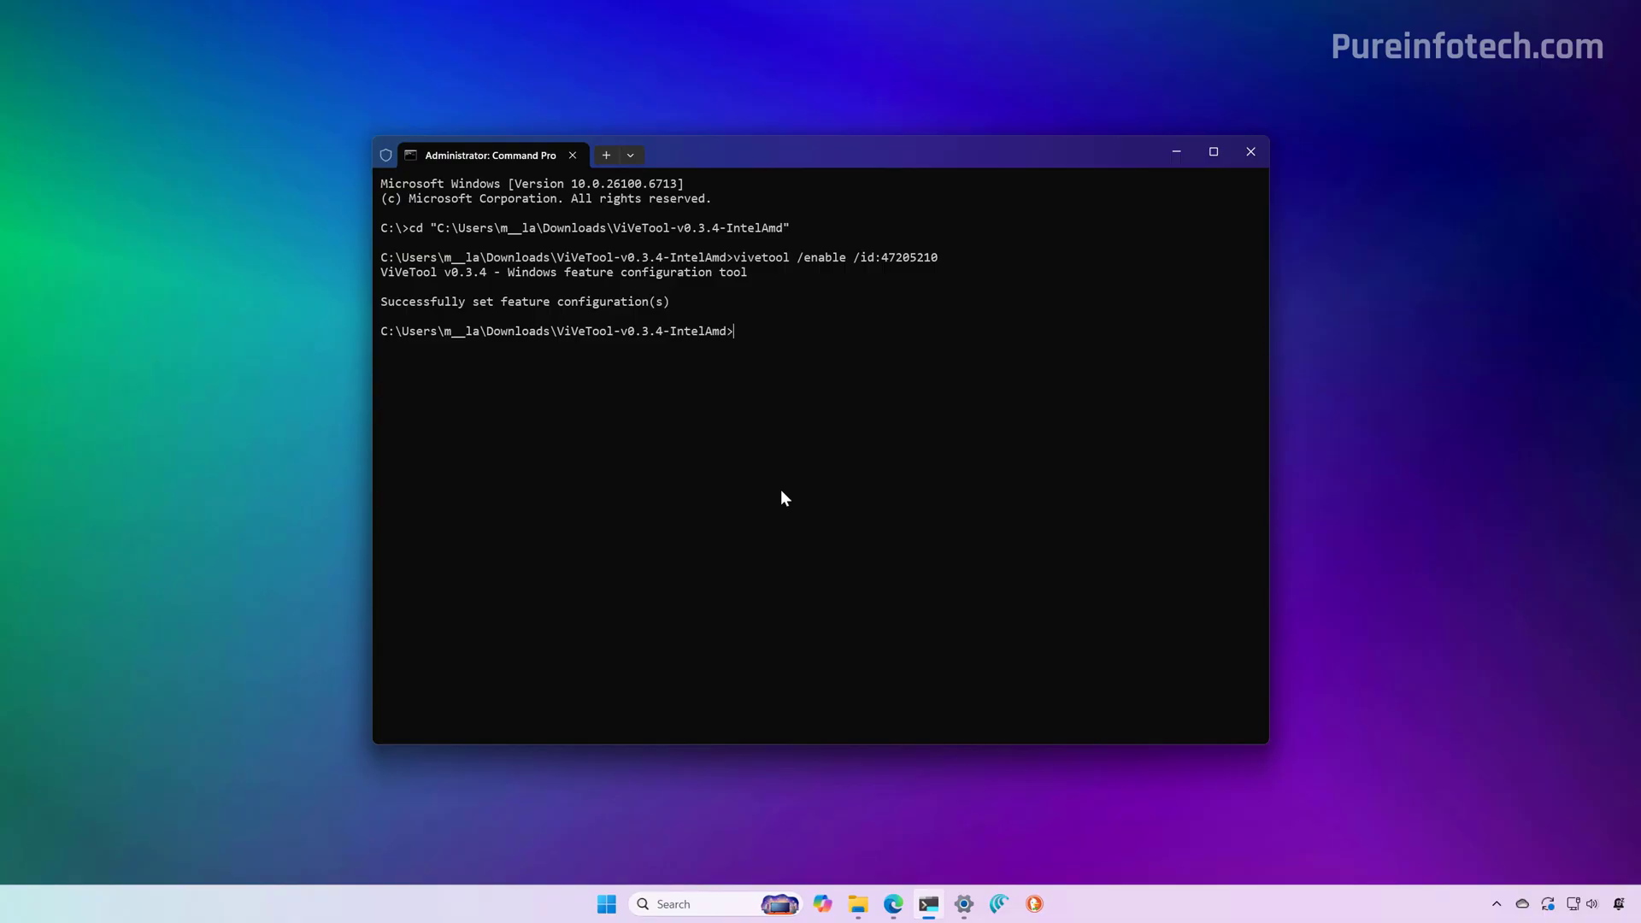
Step: Check version 24H2 and OS build 26100.6713 on Settings' About page, then reopen Start
left_click(973, 904)
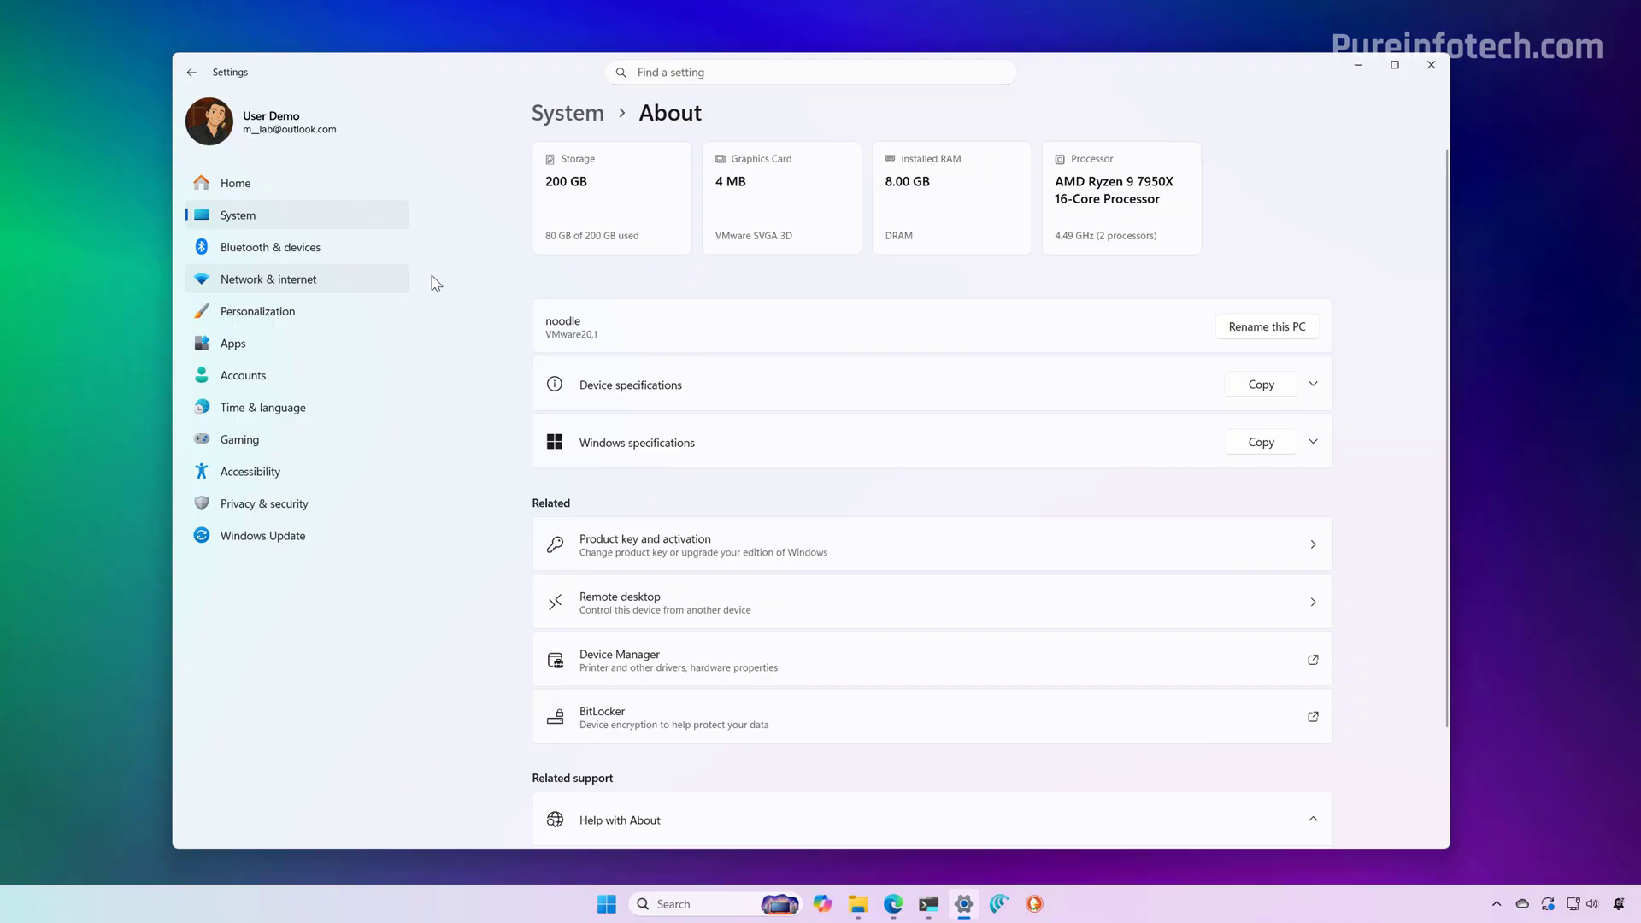
left_click(898, 453)
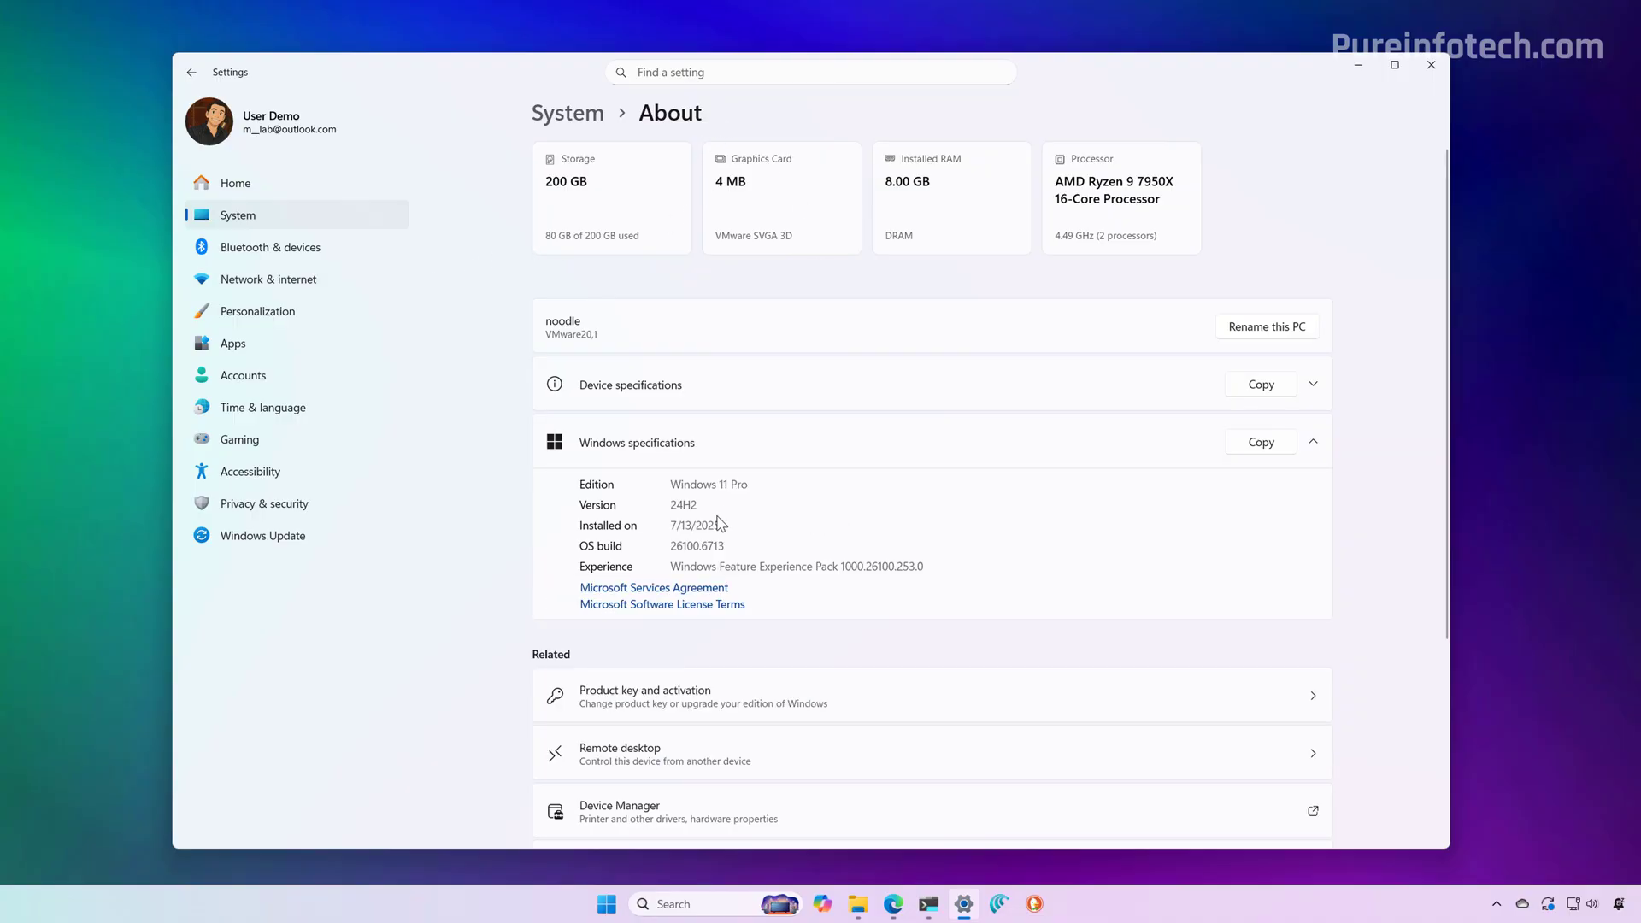
left_click_drag(700, 507, 649, 507)
left_click_drag(738, 546, 656, 547)
key("super")
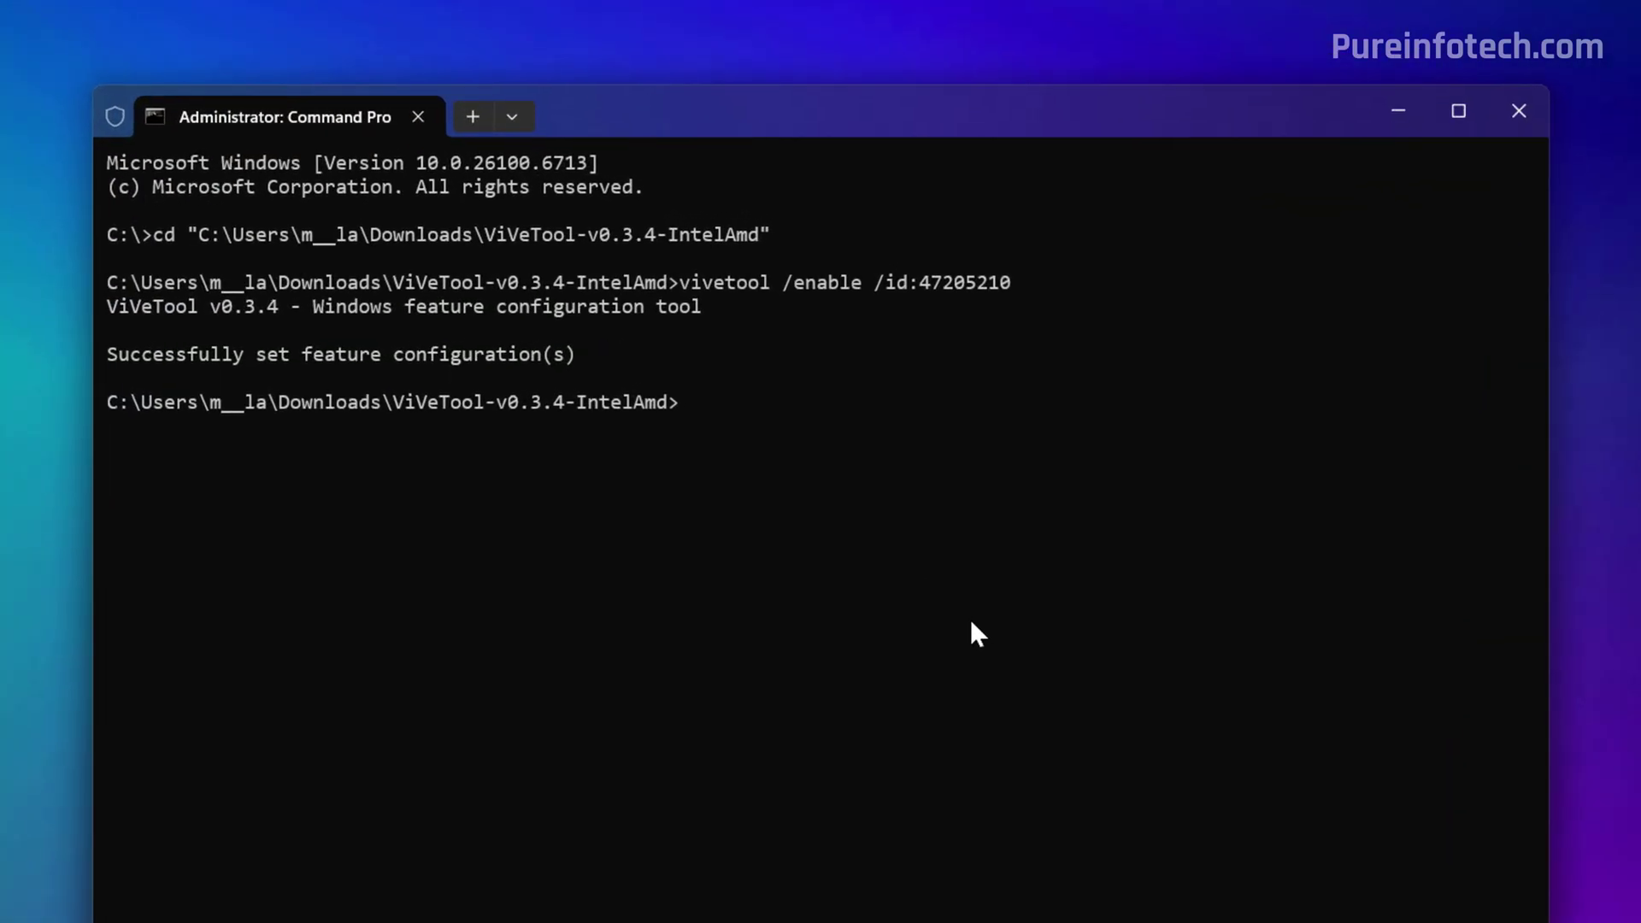
Step: Edit the recalled command into vivetool /disable /id:47205210 and run it
key("Up")
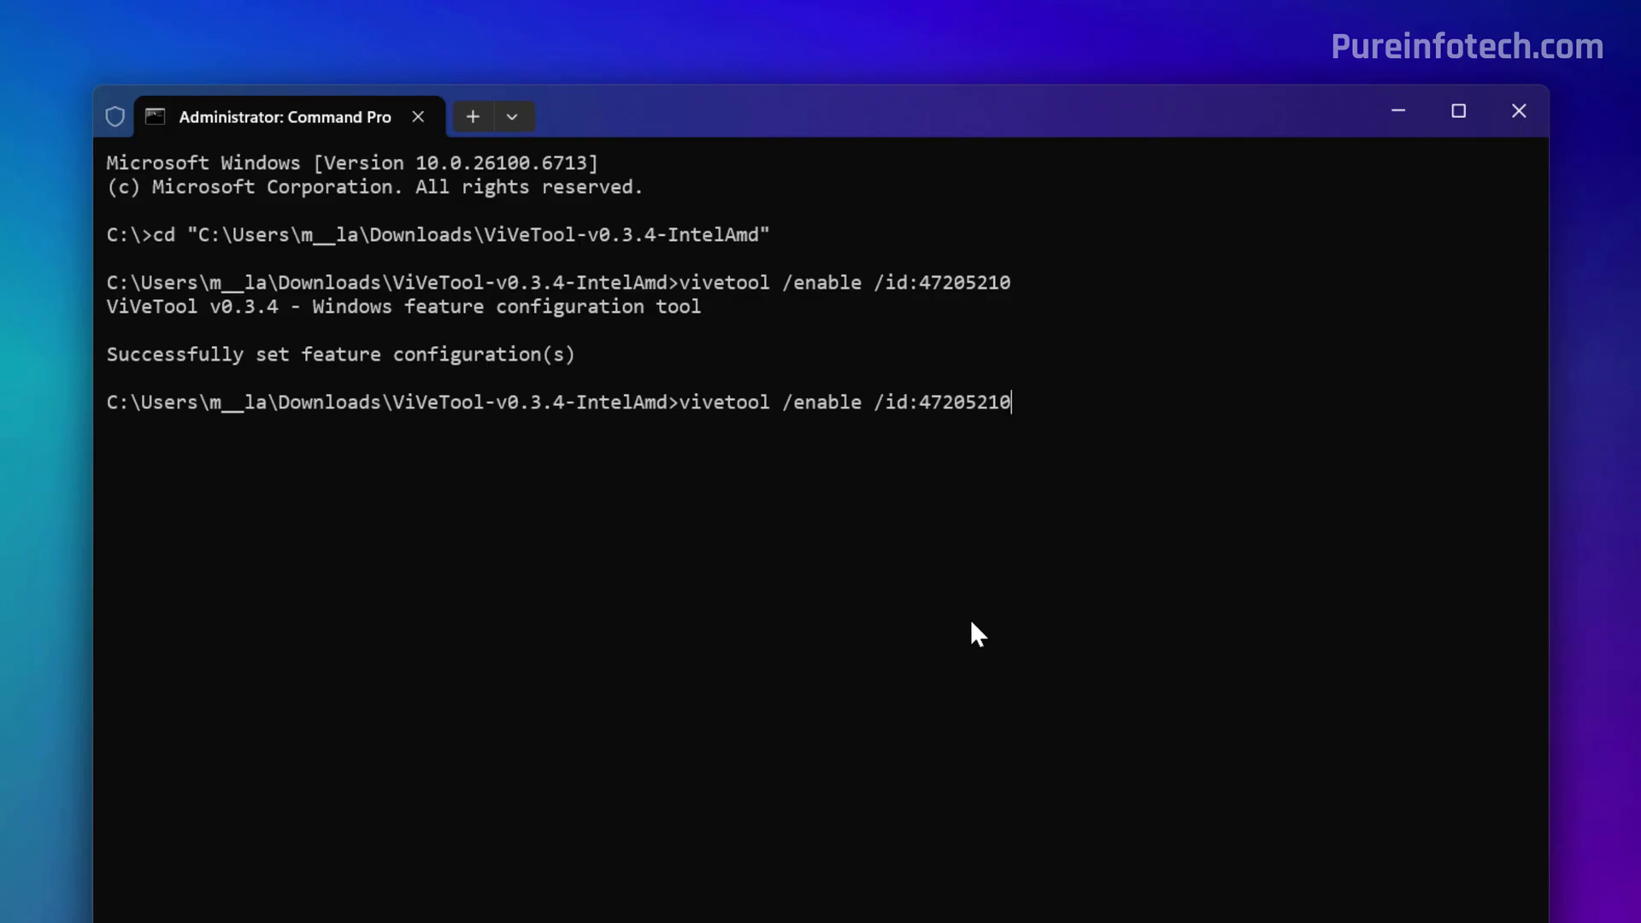
key("Left")
key("Left")
key("Left")
key("Delete")
key("Delete")
key("Delete")
key("Delete")
key("Delete")
key("Delete")
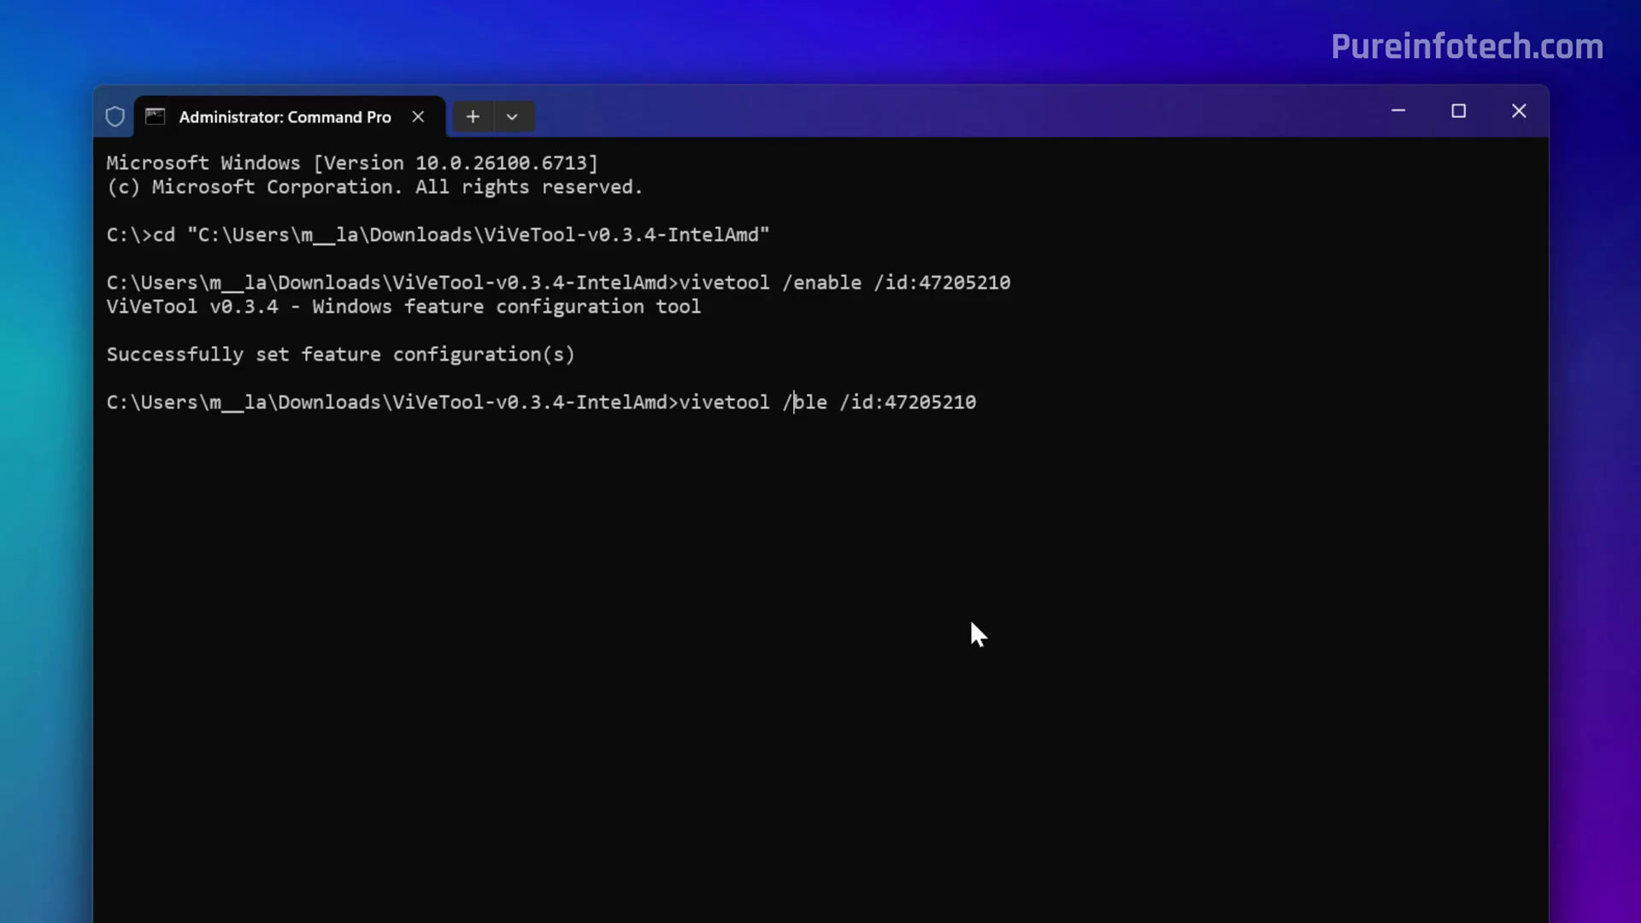
type("disable")
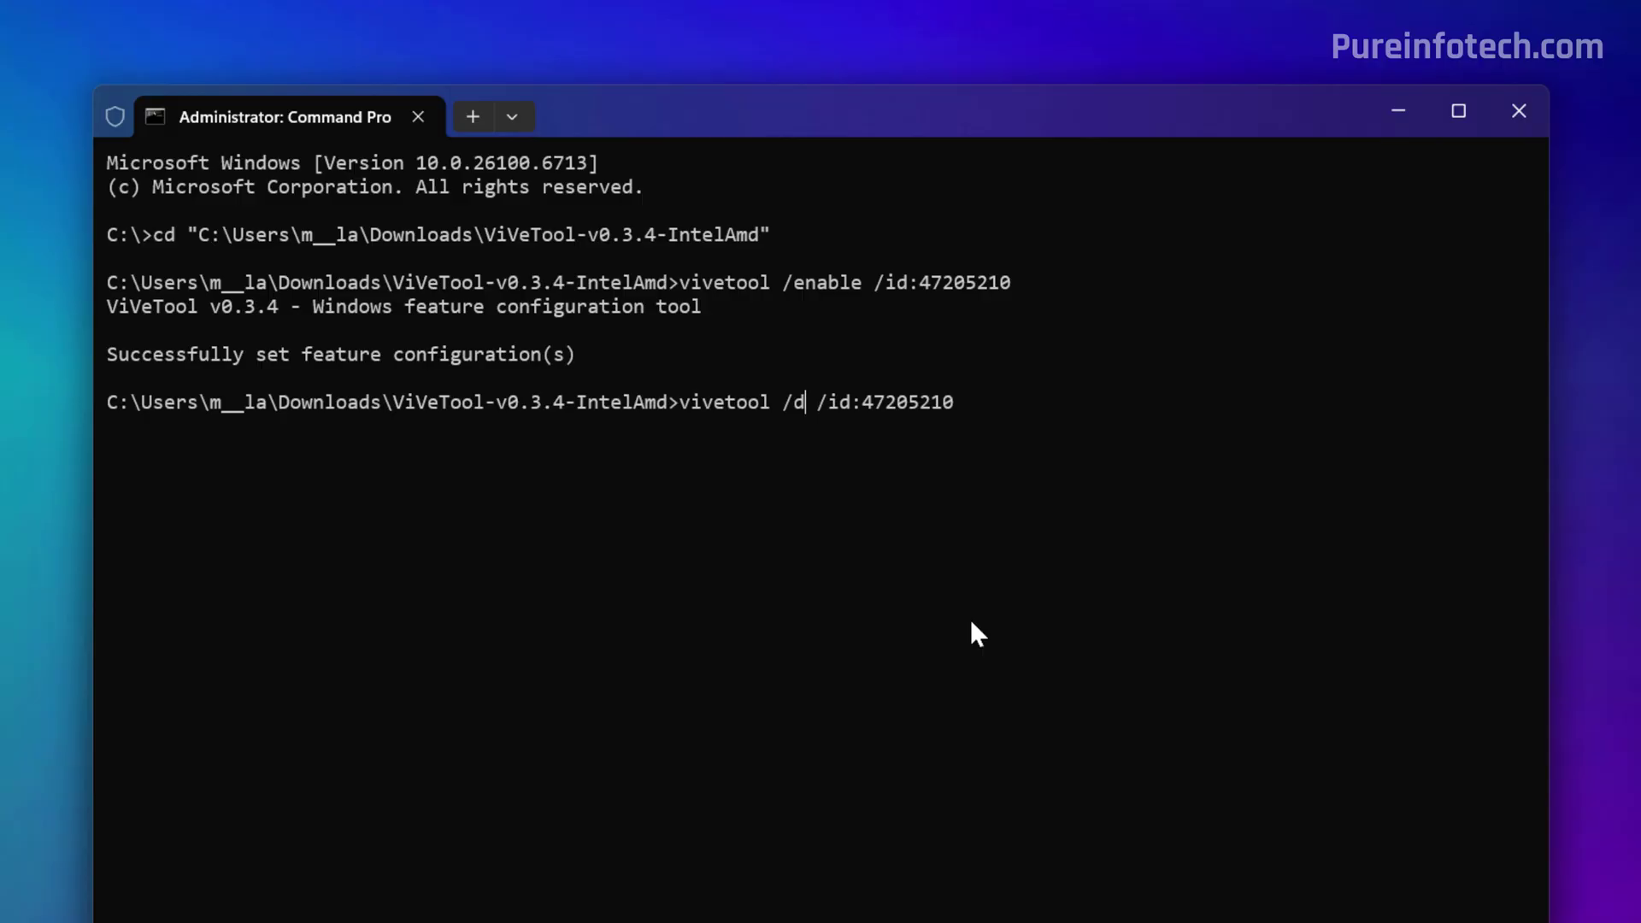
key("Return")
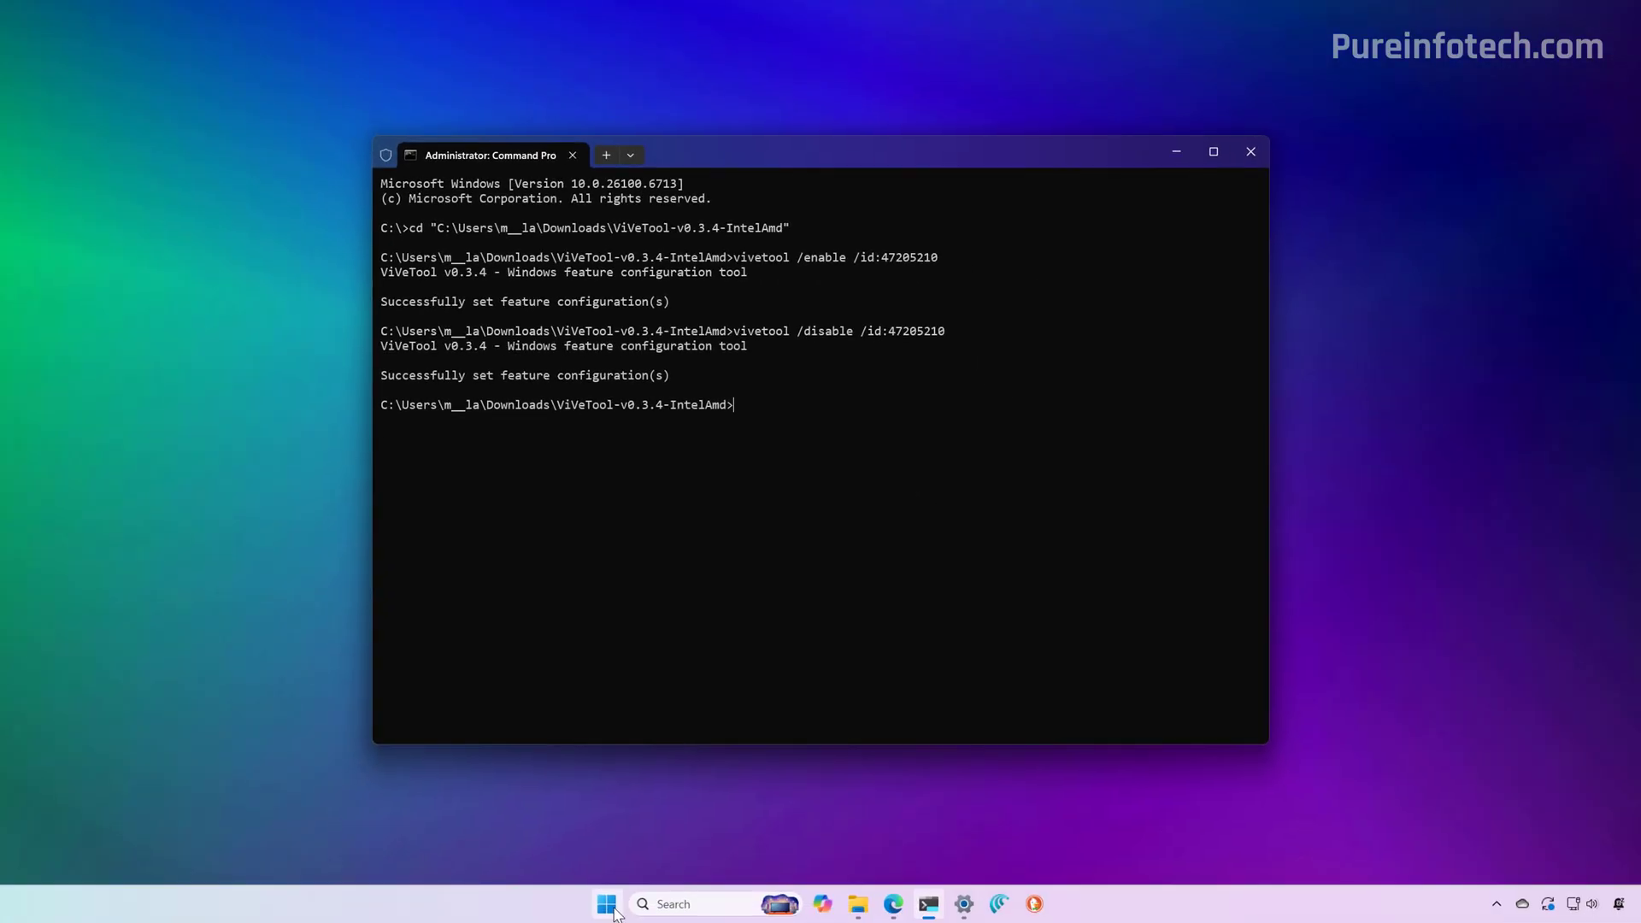
Step: Restart the PC, then open Start to confirm the classic Pinned and Recommended layout
left_click(611, 908)
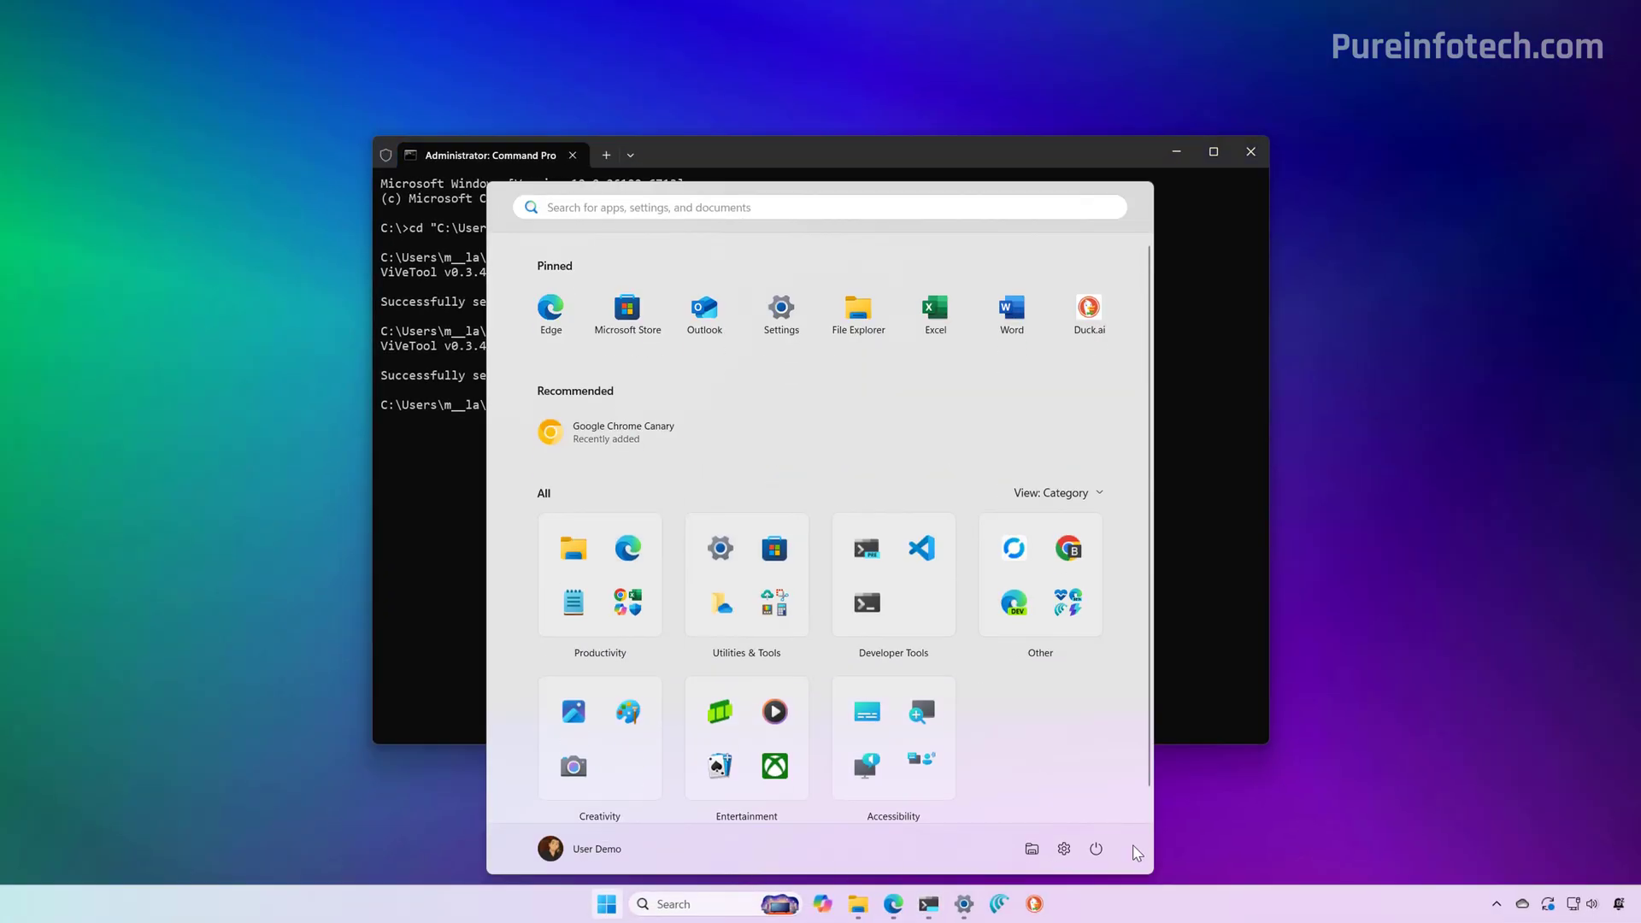
left_click(1096, 849)
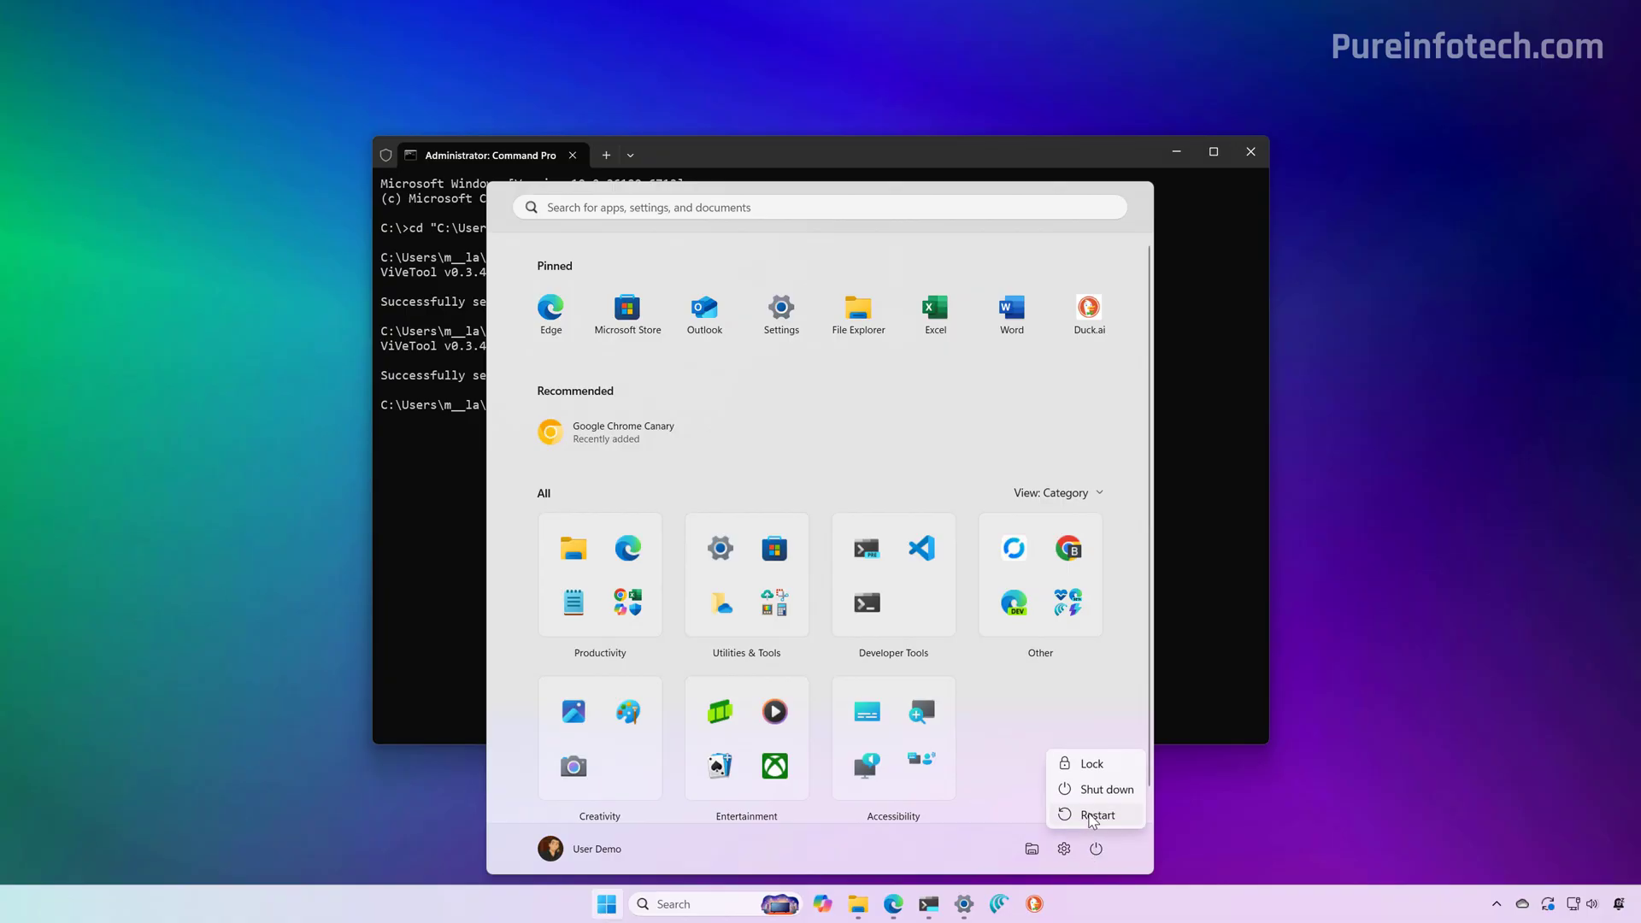
left_click(1094, 816)
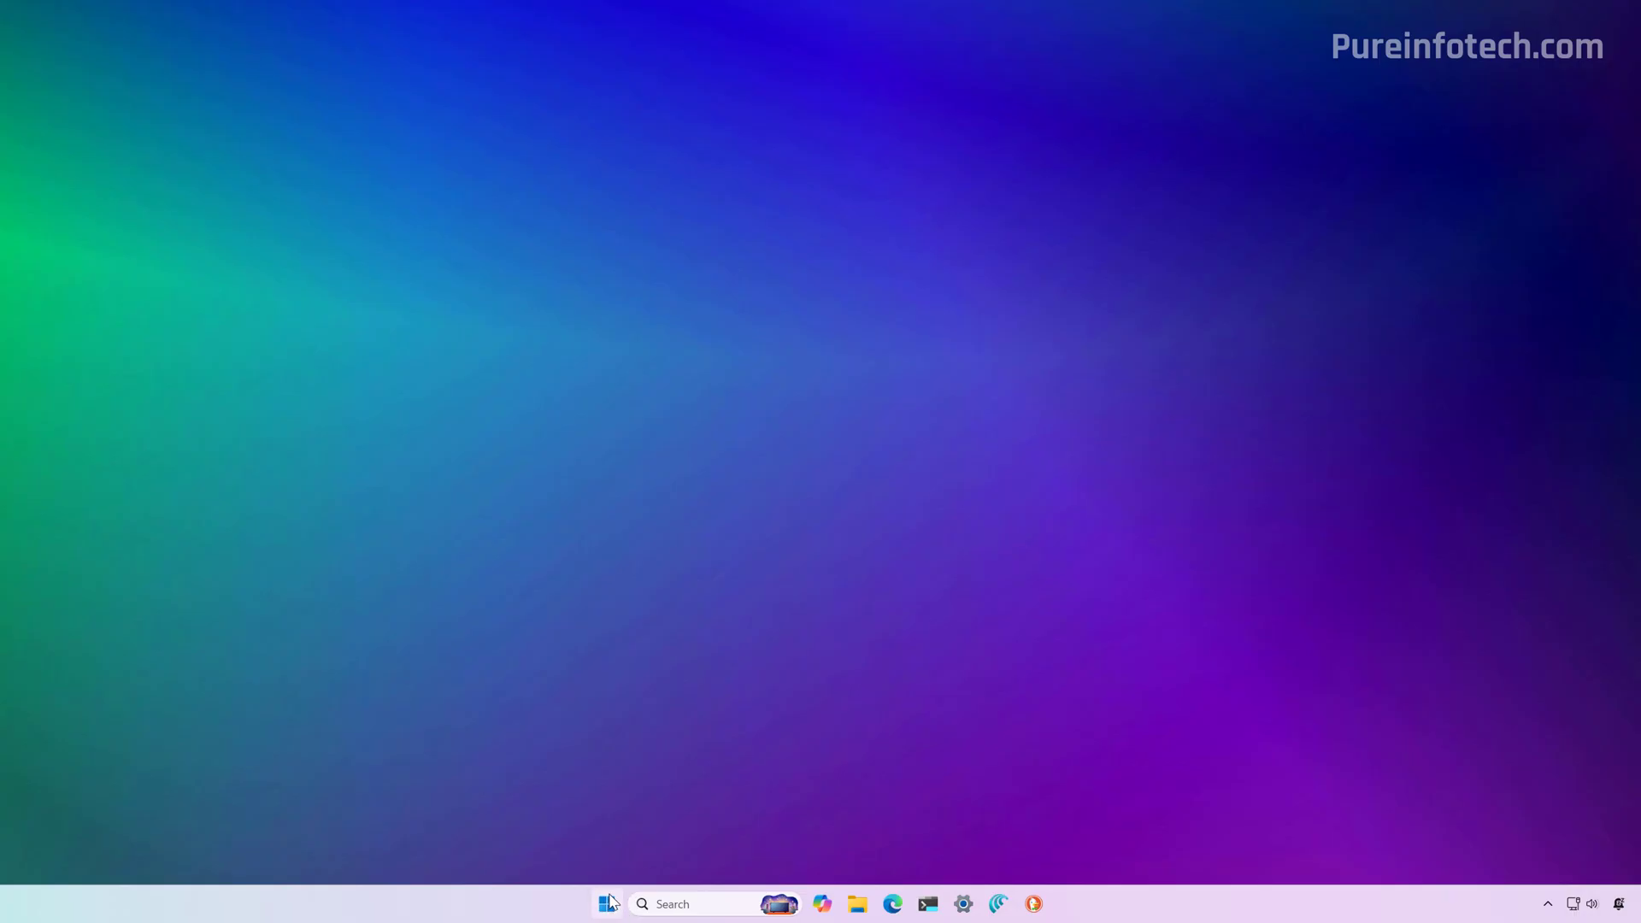
left_click(609, 904)
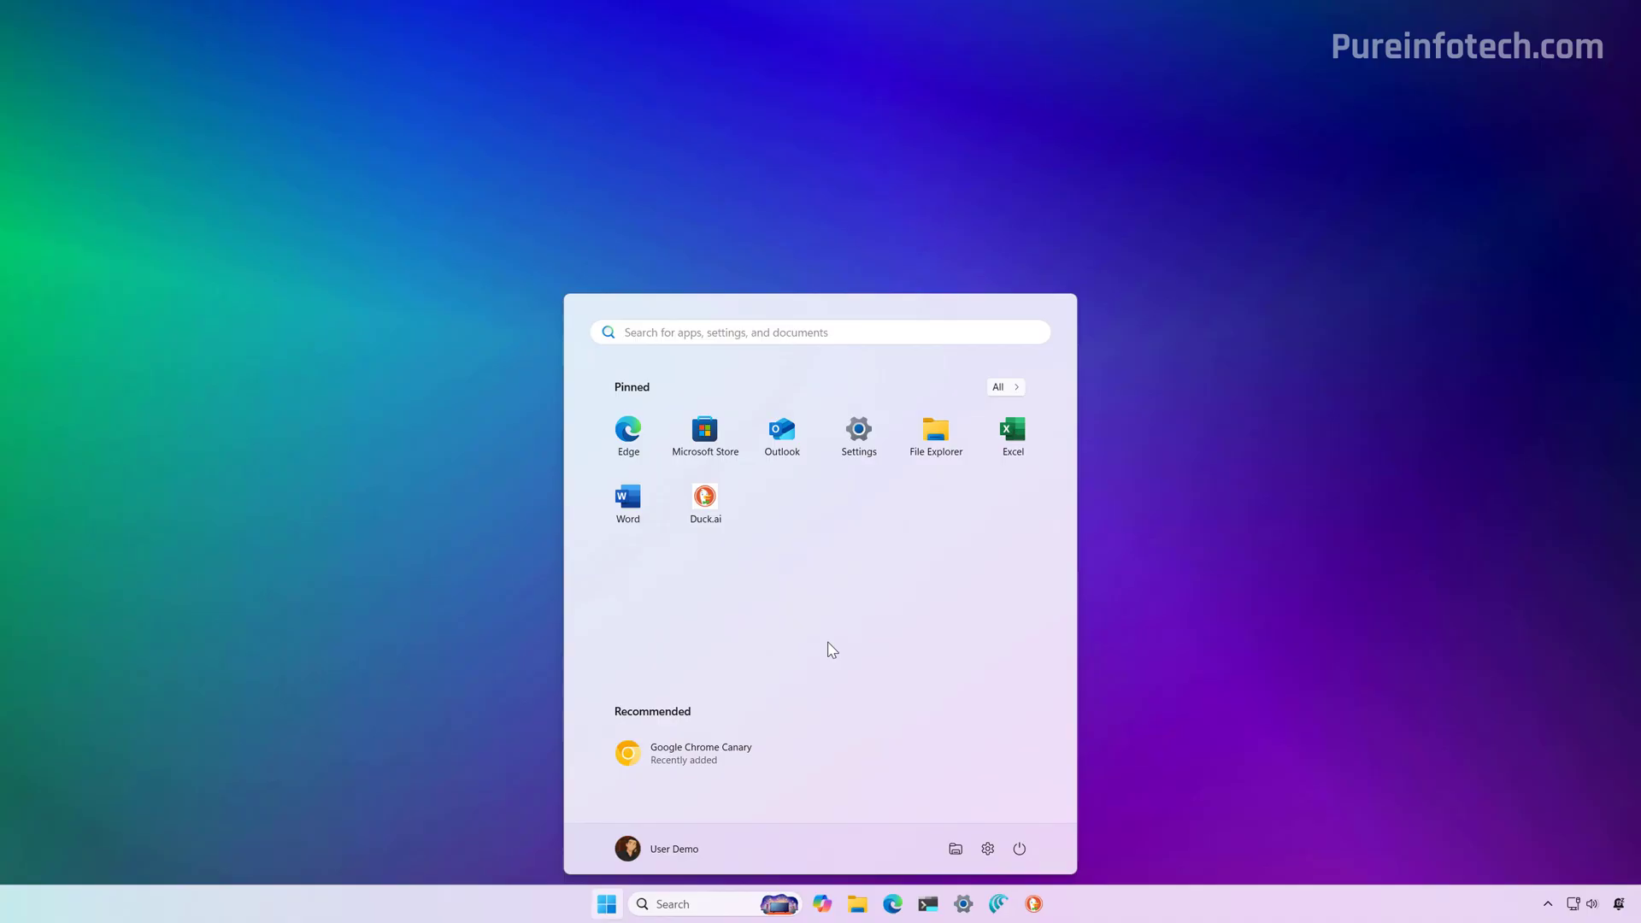
Step: Click the desktop to dismiss the classic Start menu
left_click(442, 561)
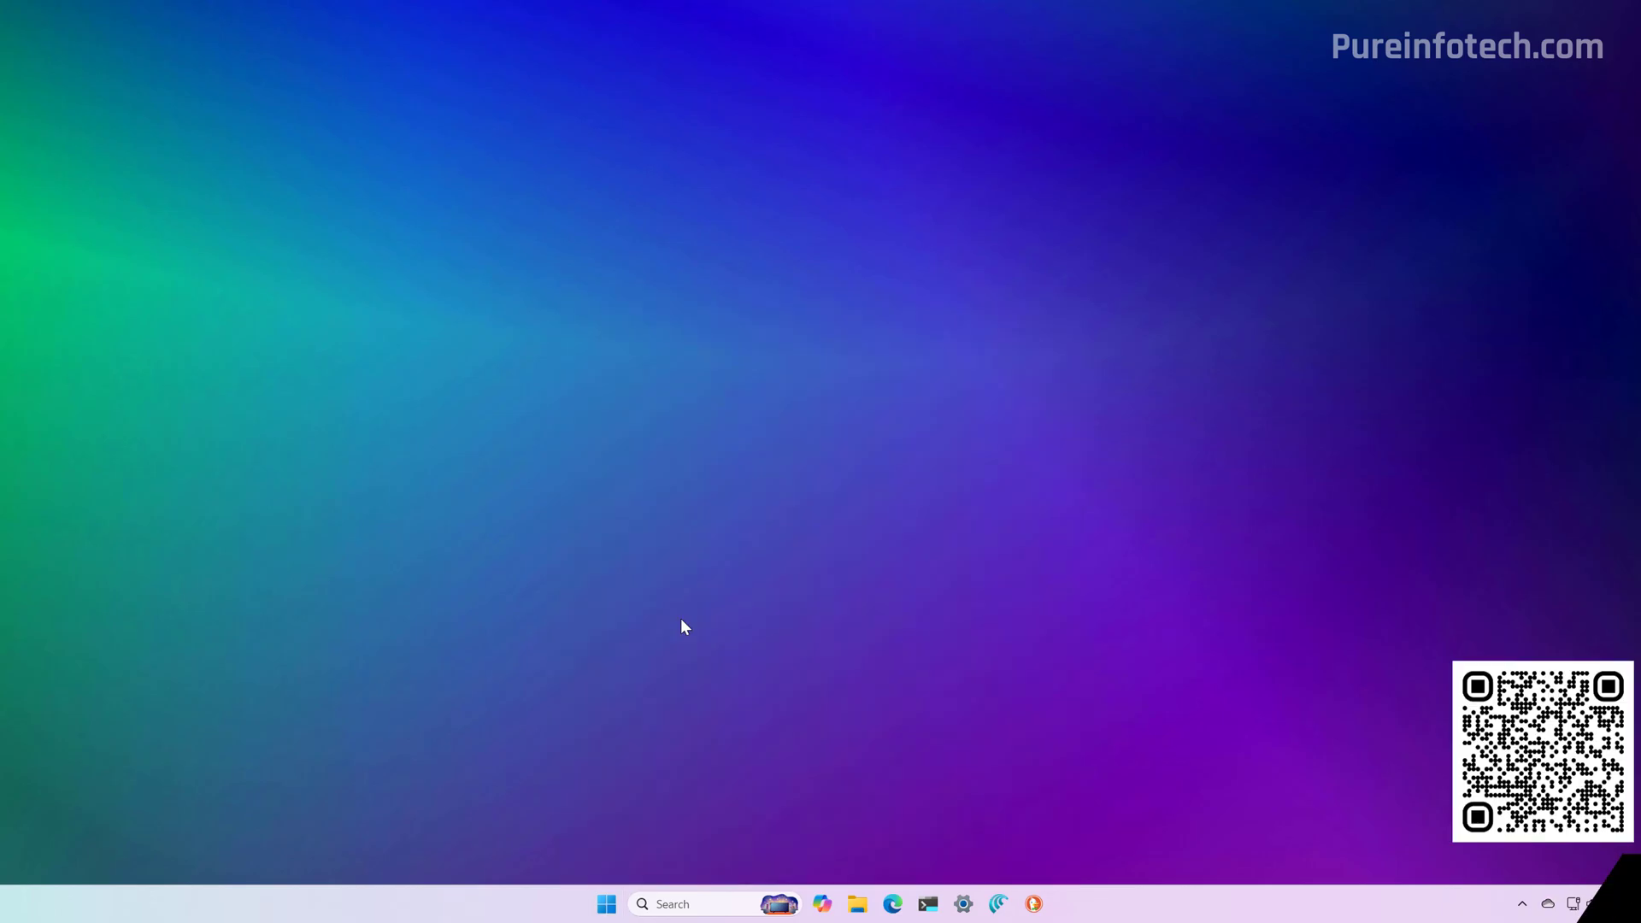